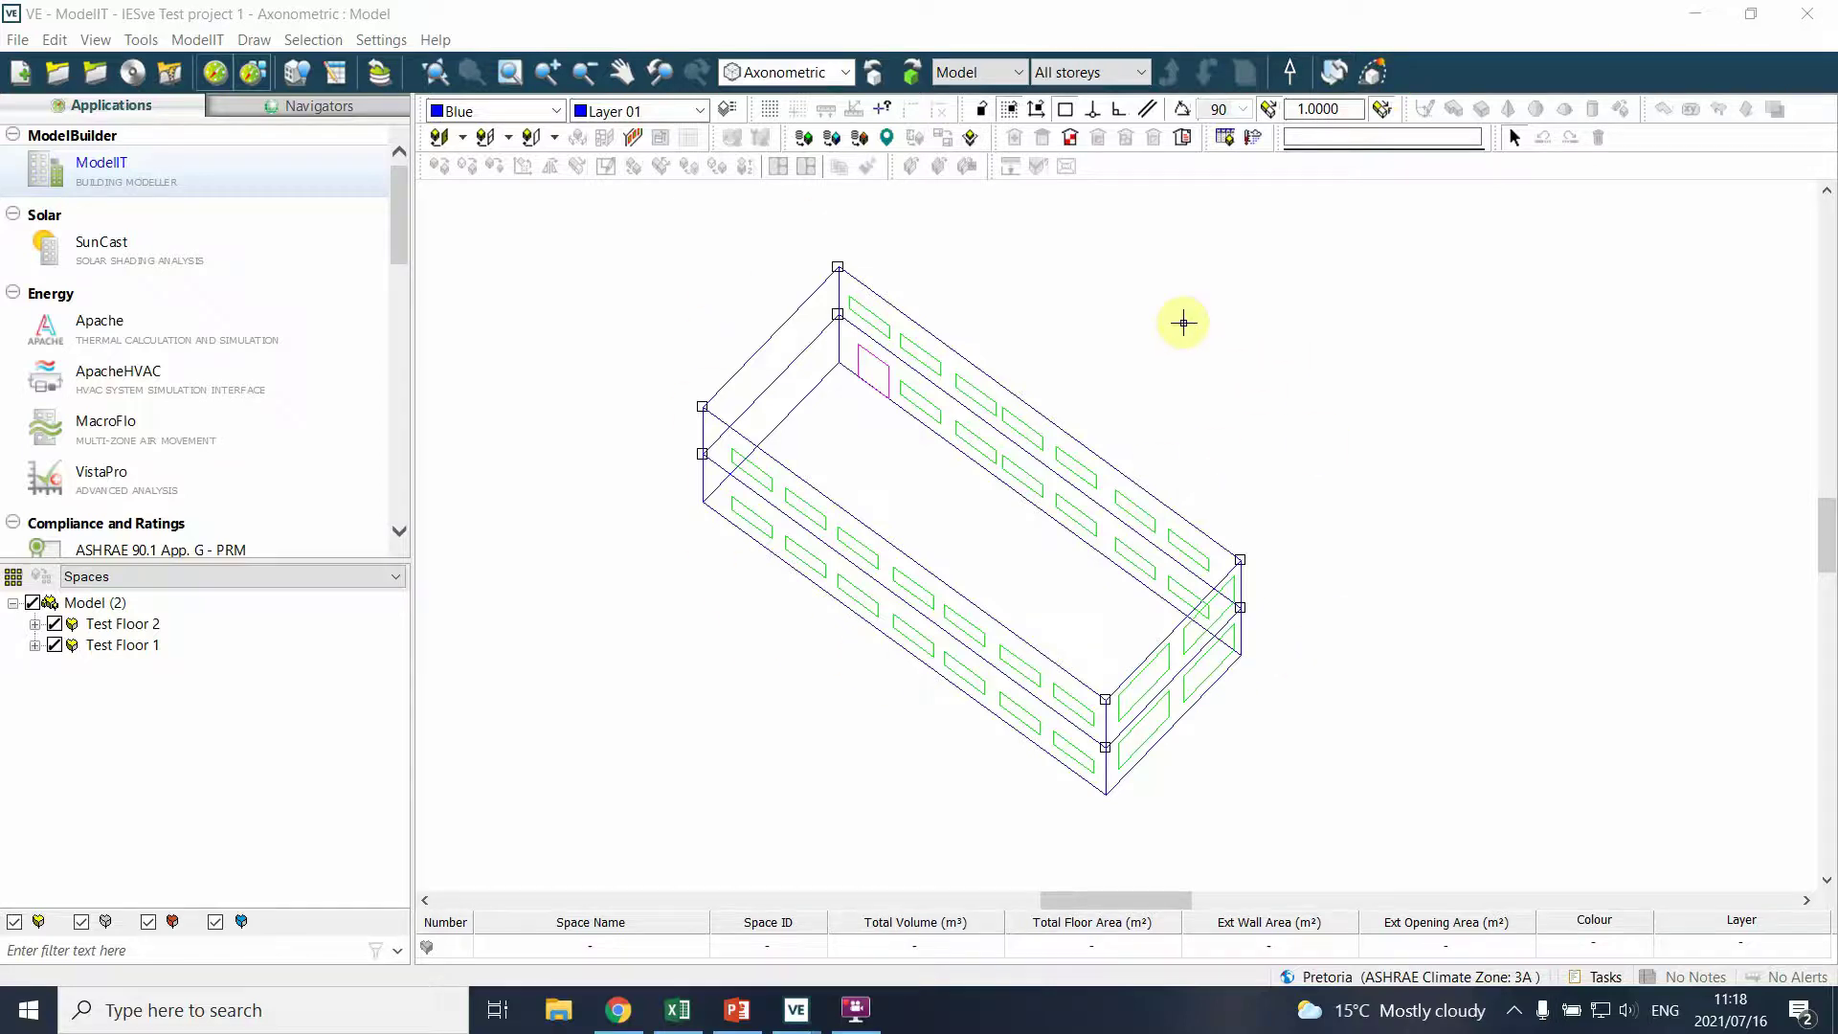
Step: Open the model in Model Viewer II, maximise it, and orbit down onto the 1 January 12:00 sun path
click(787, 487)
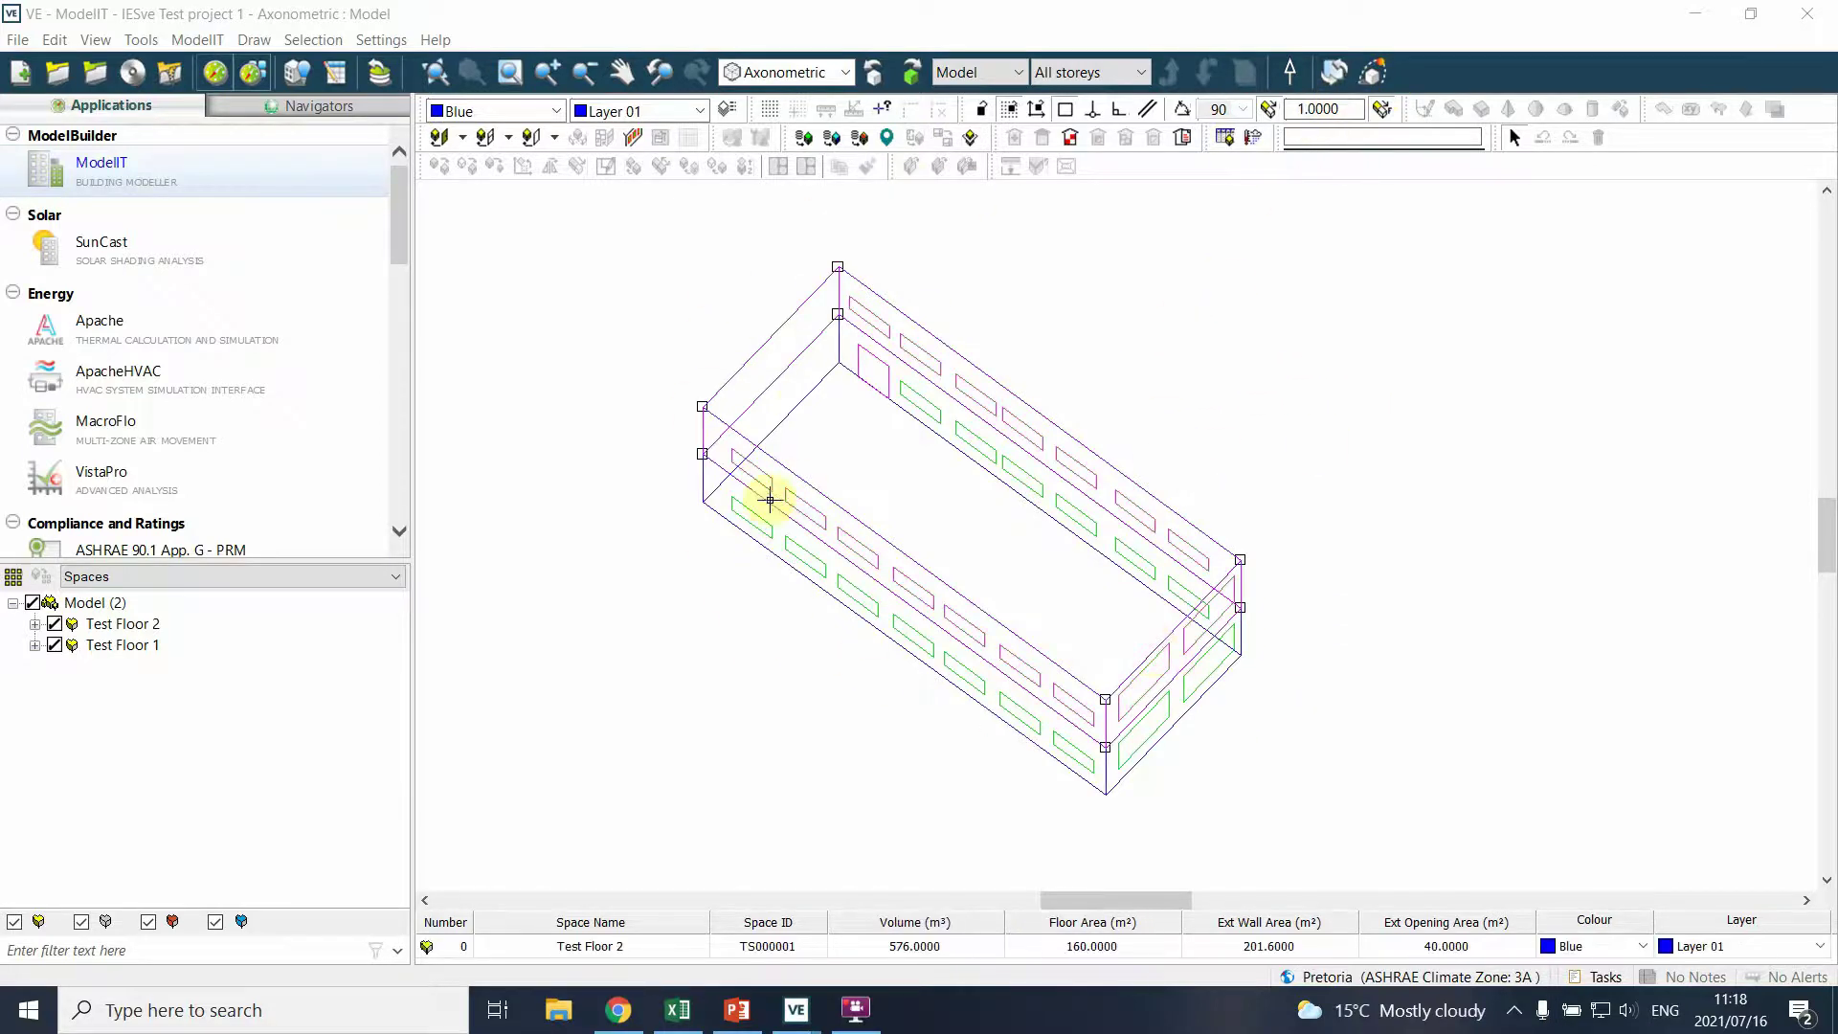
click(1270, 319)
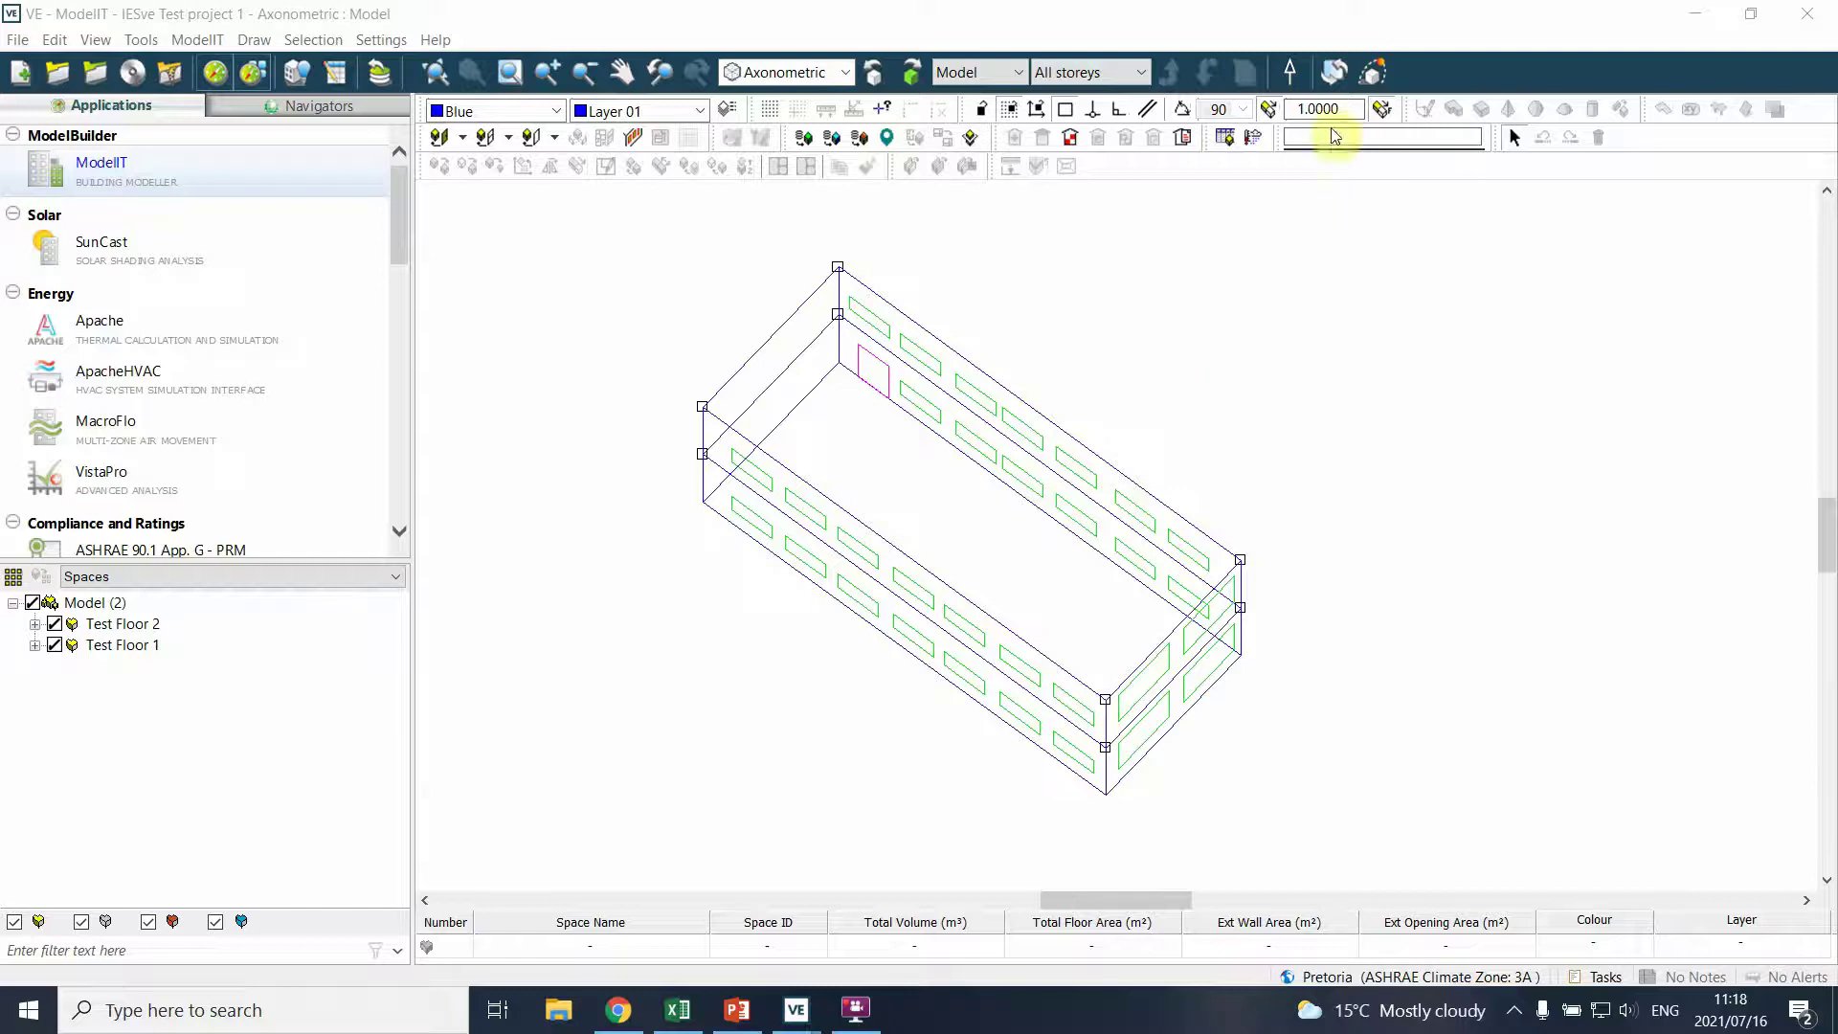
click(1375, 74)
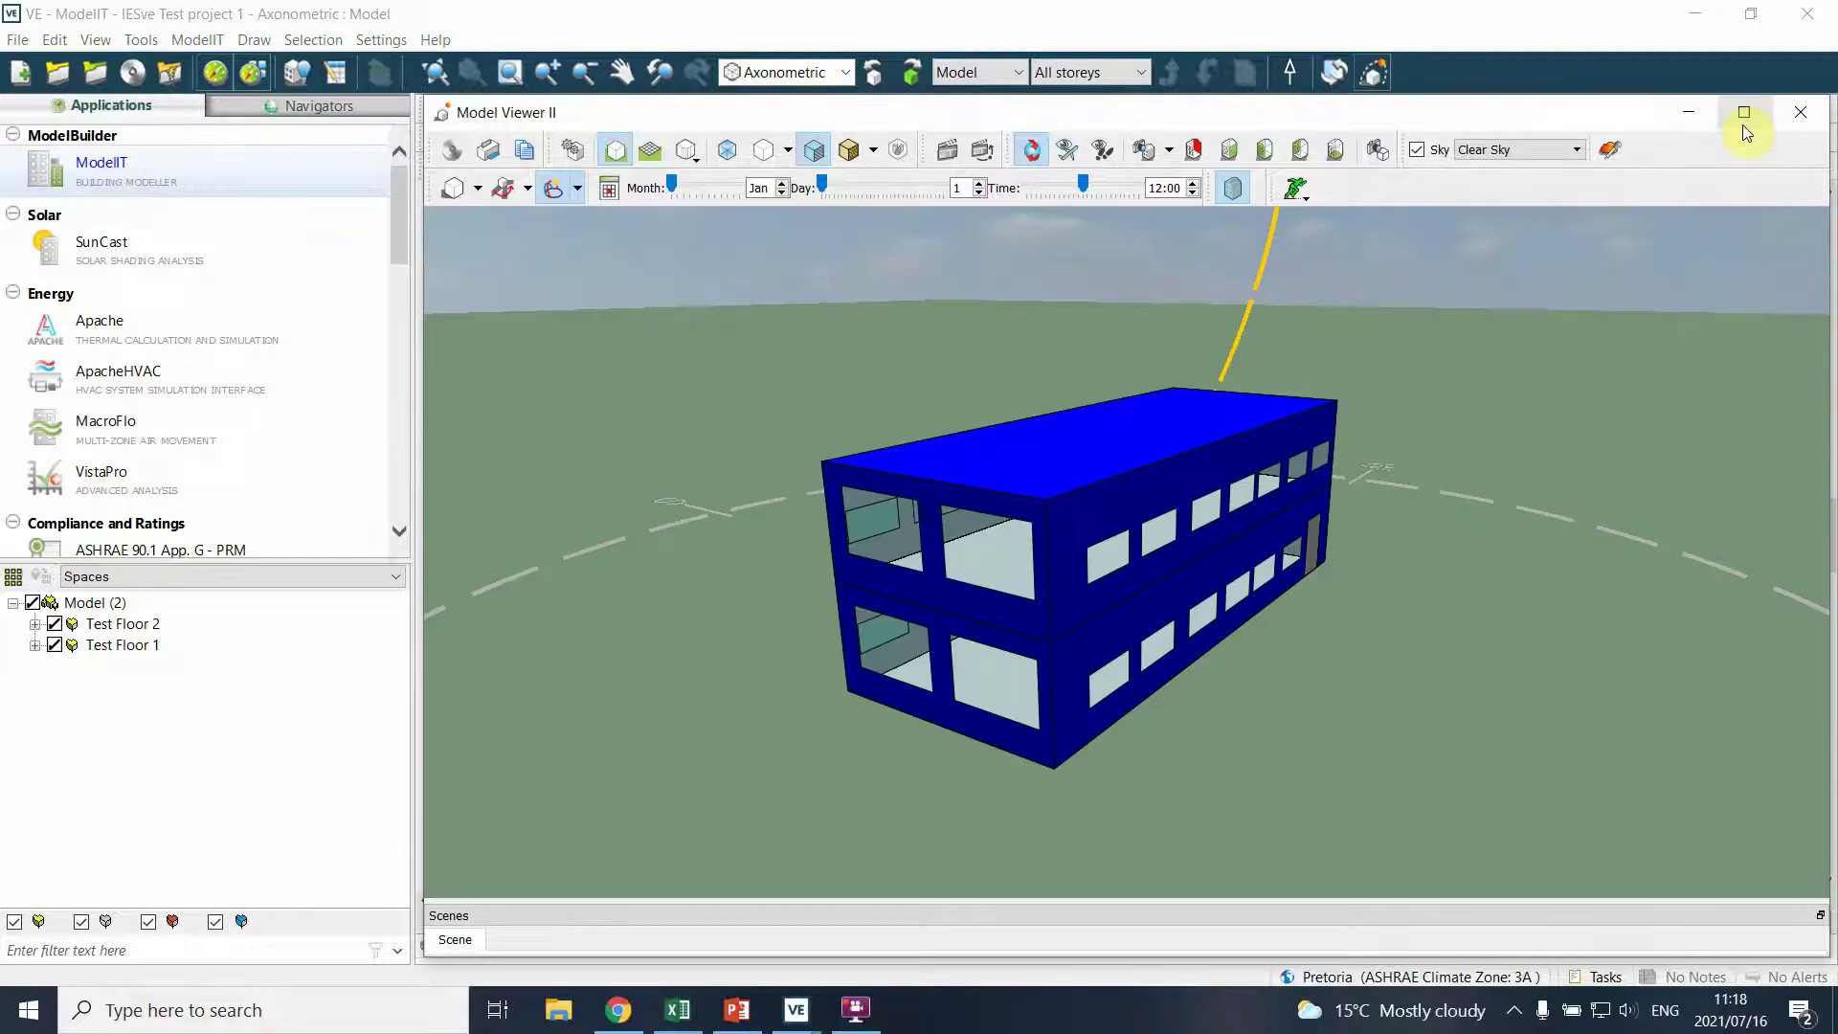
click(1743, 112)
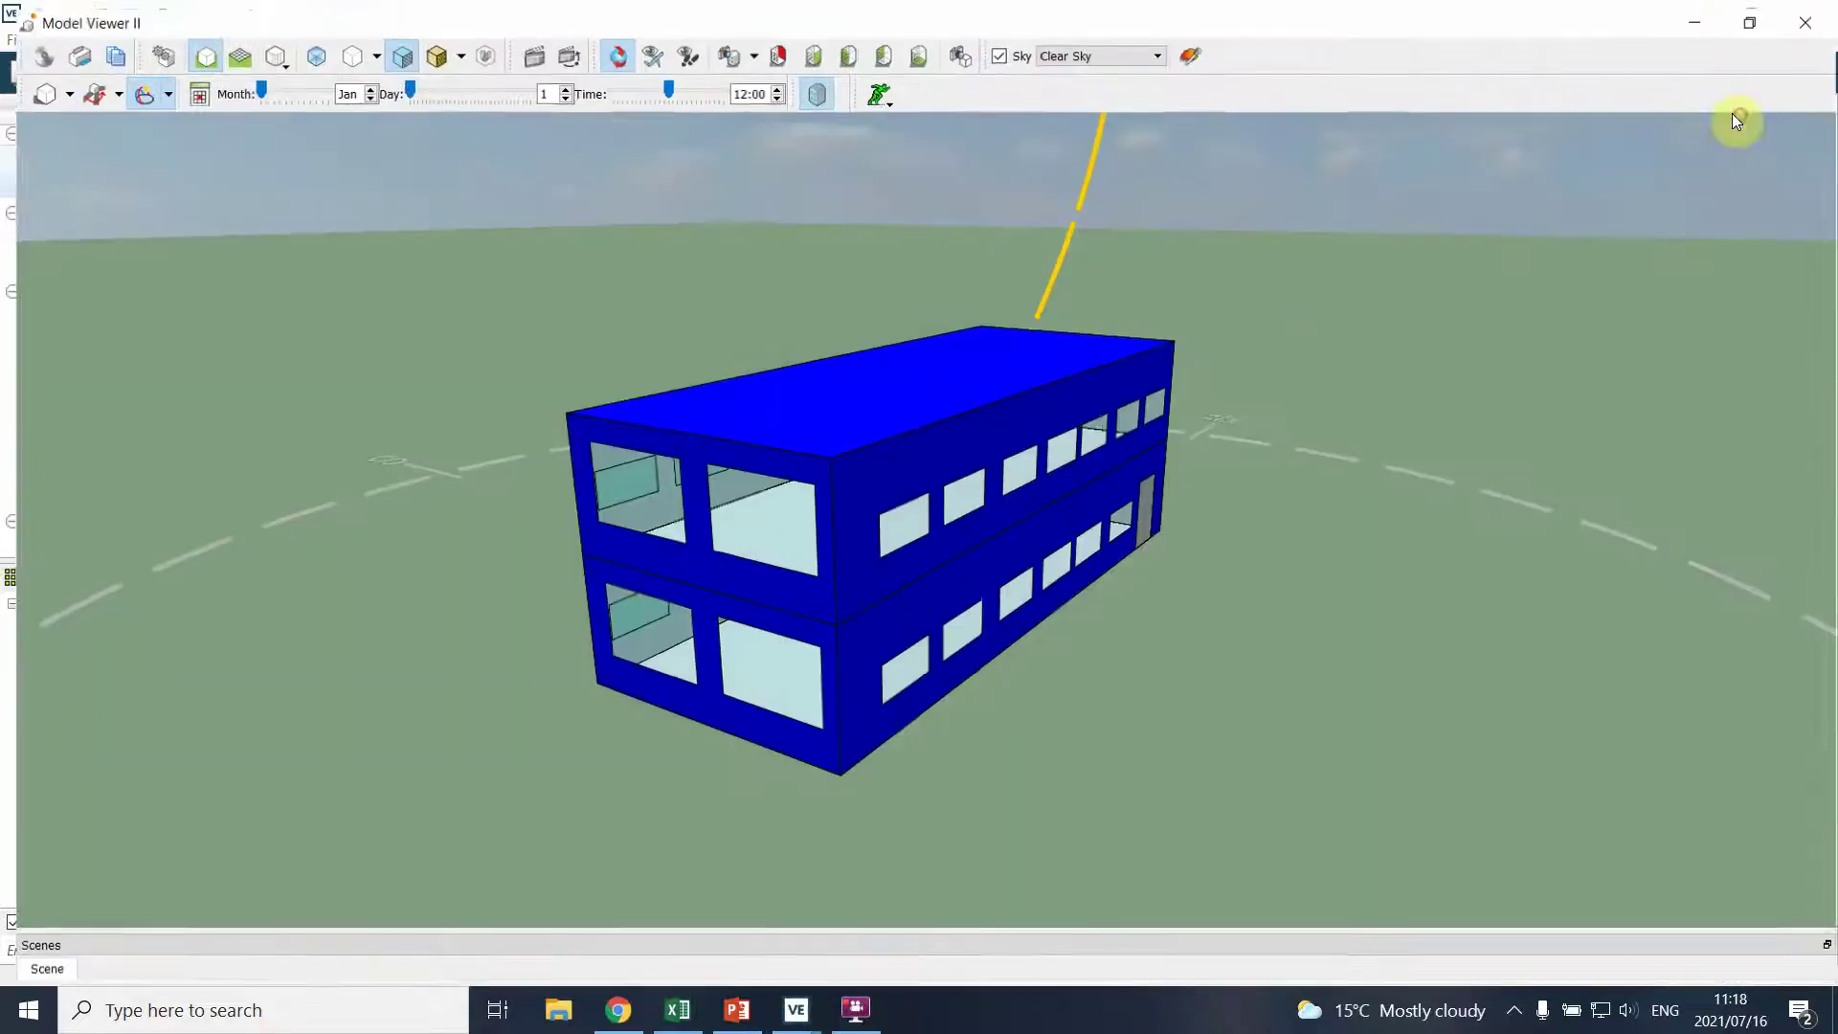
scroll(955, 484, down, 5)
drag(1050, 603, 12, 583)
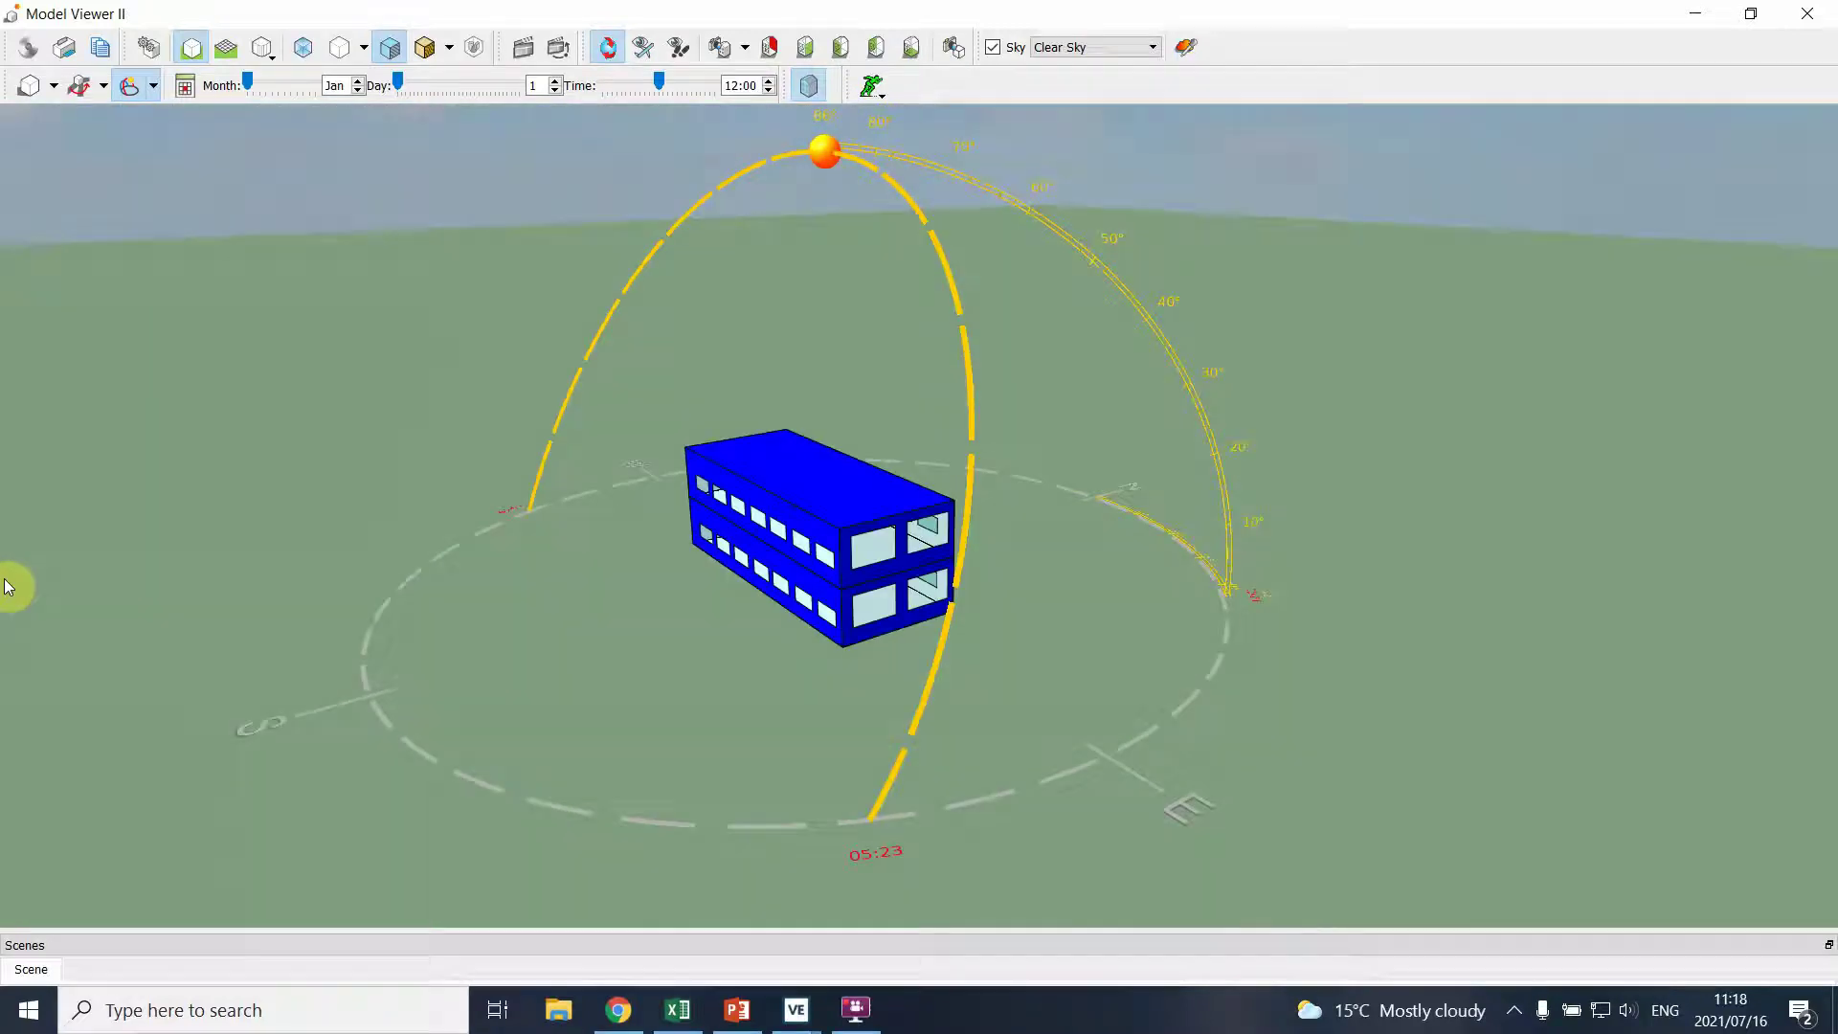
mouse_move(566, 546)
mouse_down()
mouse_move(230, 555)
mouse_move(374, 634)
mouse_move(936, 644)
mouse_move(1525, 526)
mouse_move(825, 813)
mouse_move(698, 743)
mouse_move(373, 686)
mouse_move(336, 529)
mouse_move(1011, 677)
mouse_move(1375, 584)
mouse_move(1196, 325)
mouse_move(747, 510)
mouse_move(1481, 246)
mouse_move(1388, 430)
mouse_move(1516, 362)
mouse_move(992, 538)
mouse_move(497, 461)
mouse_move(767, 634)
mouse_move(1250, 600)
mouse_move(1116, 603)
mouse_move(1197, 657)
mouse_move(581, 638)
mouse_move(348, 13)
mouse_up()
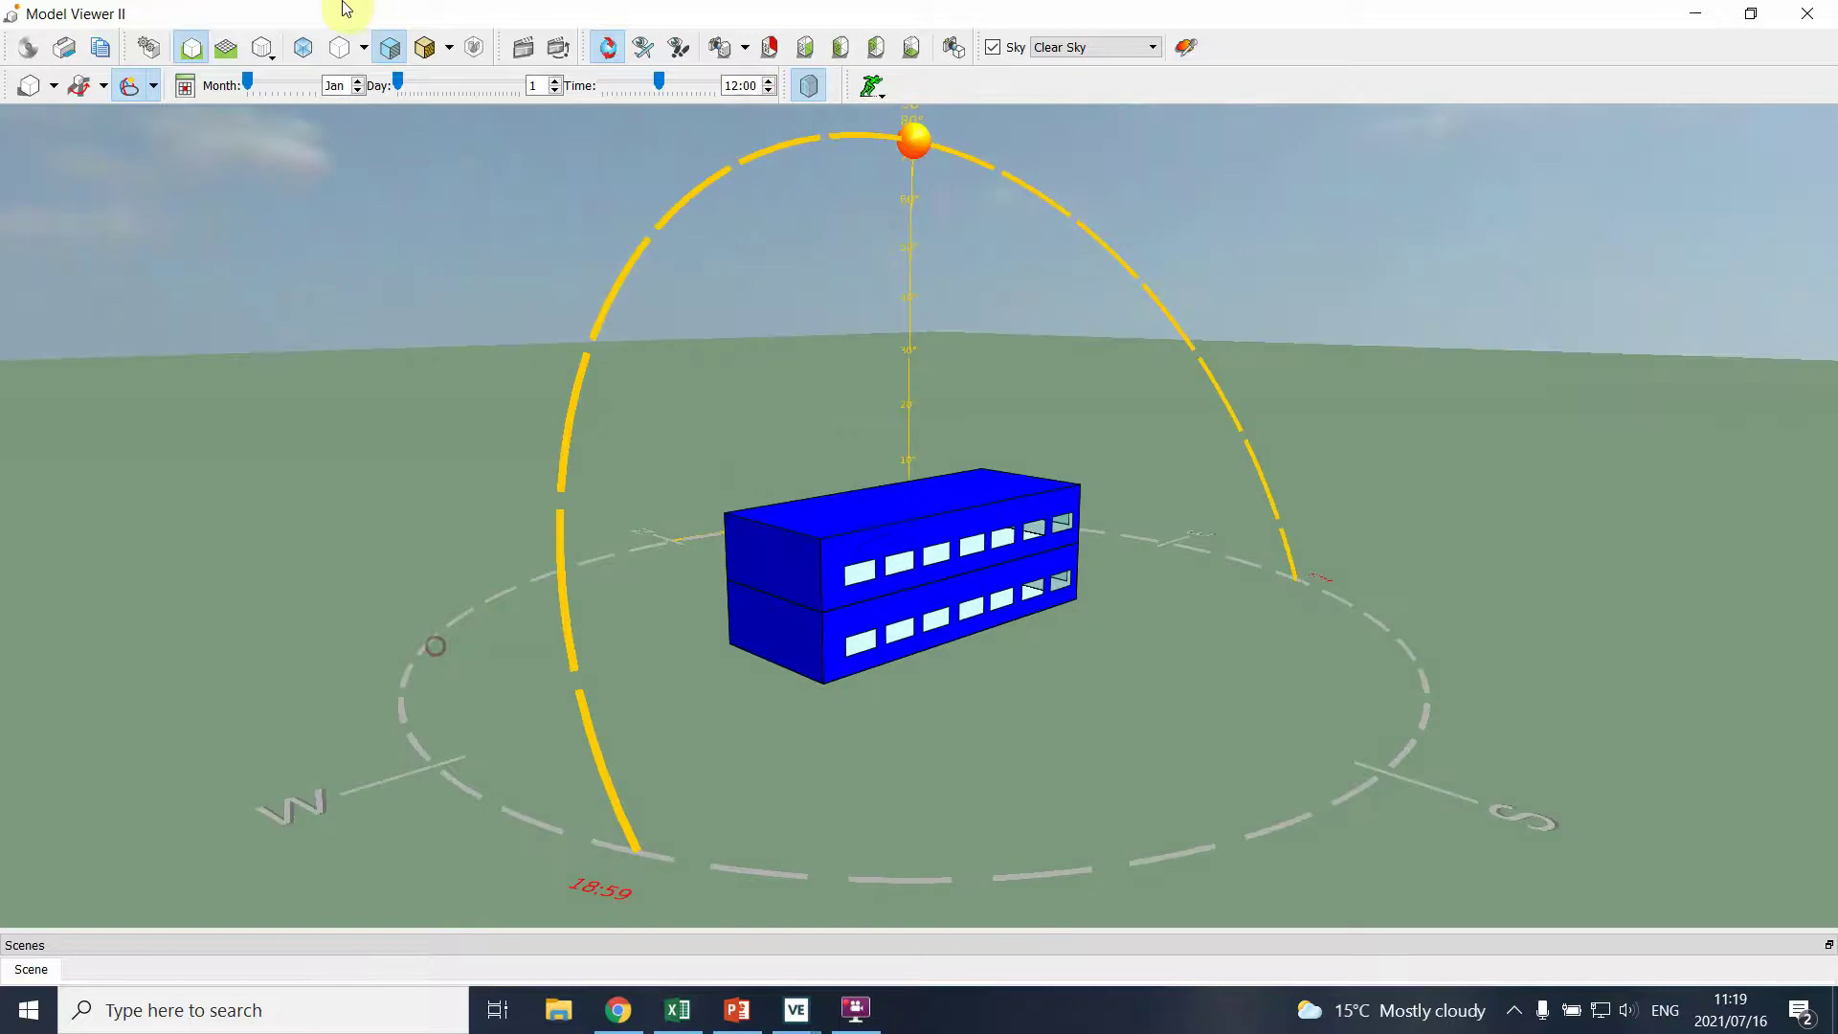
click(609, 50)
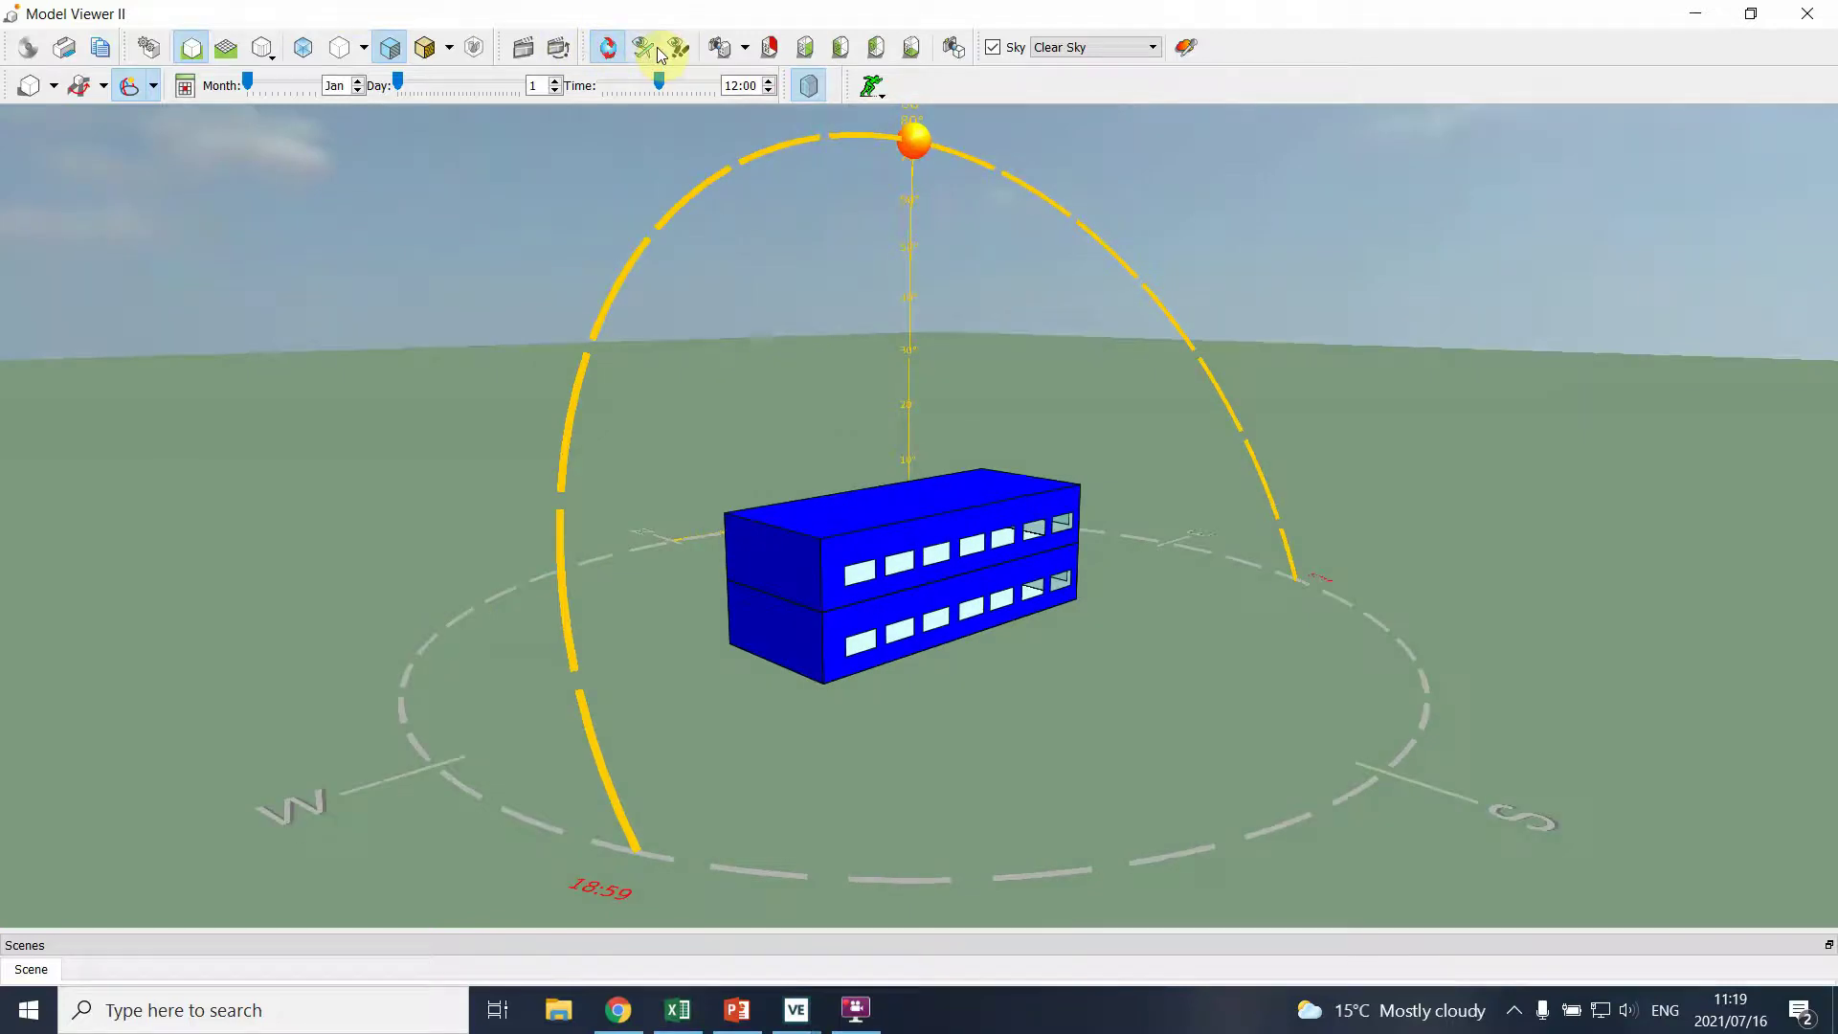
click(646, 53)
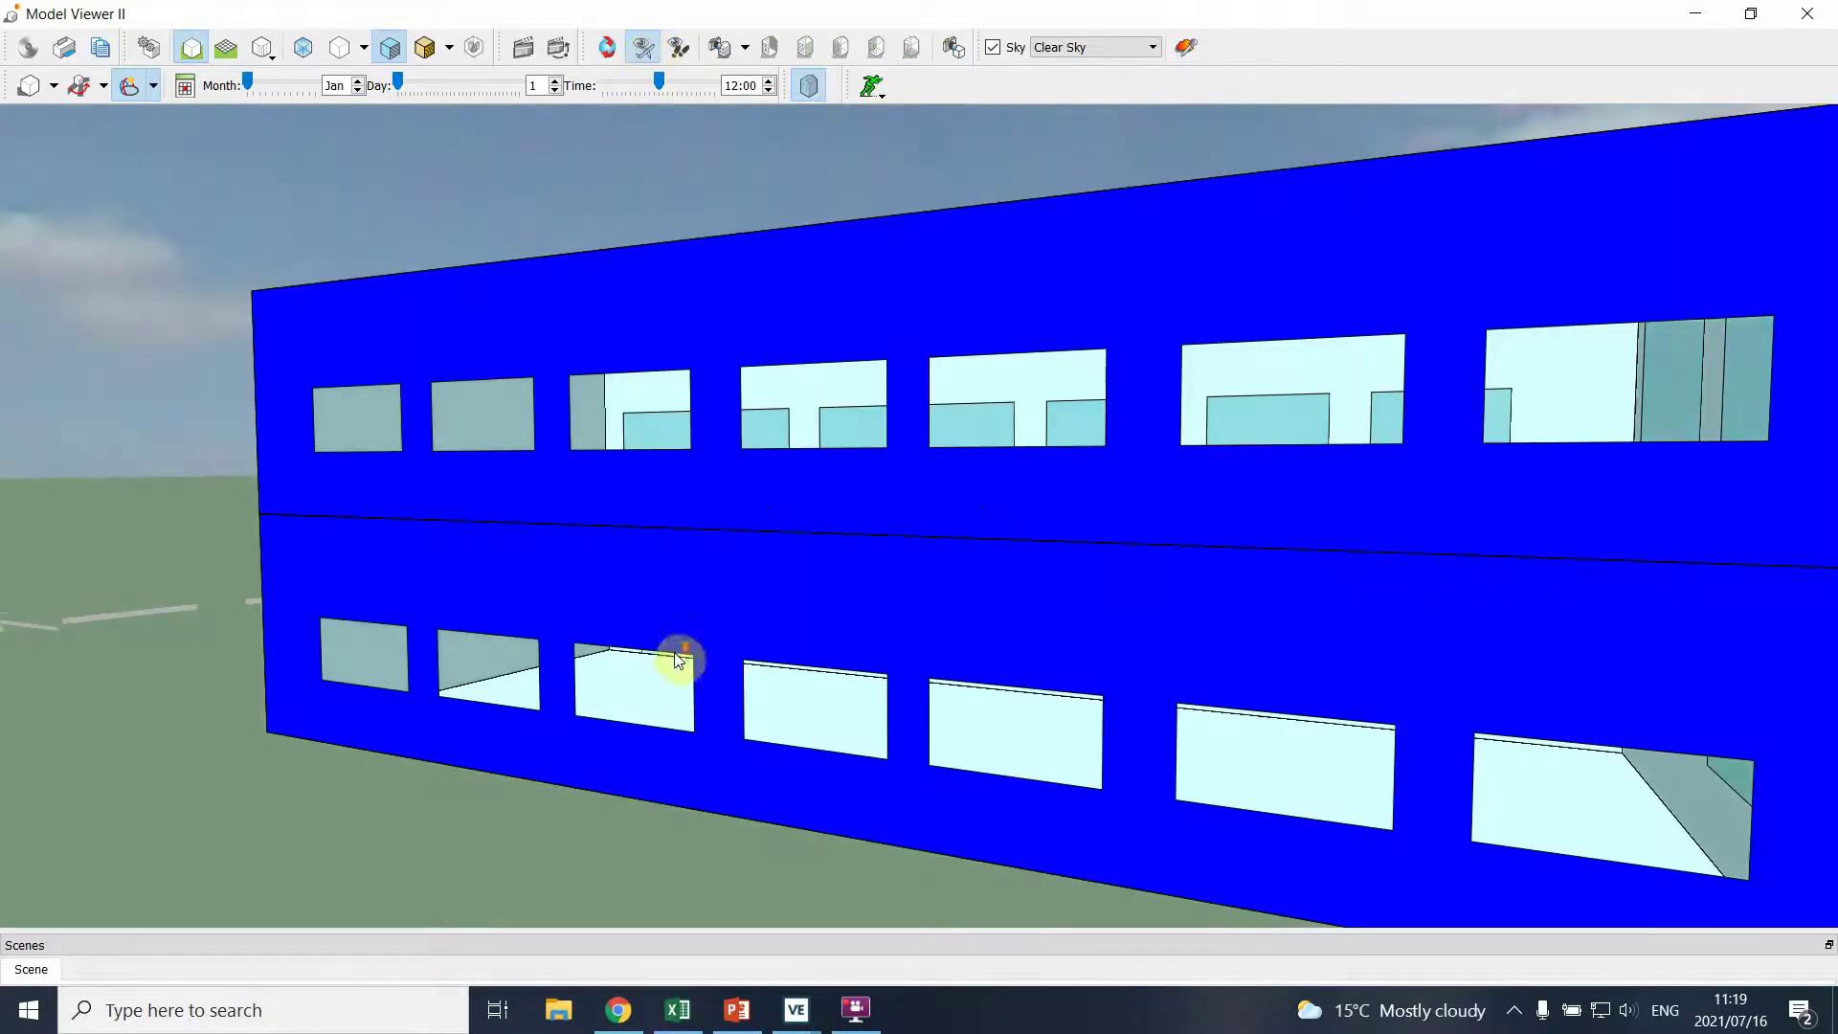
click(680, 48)
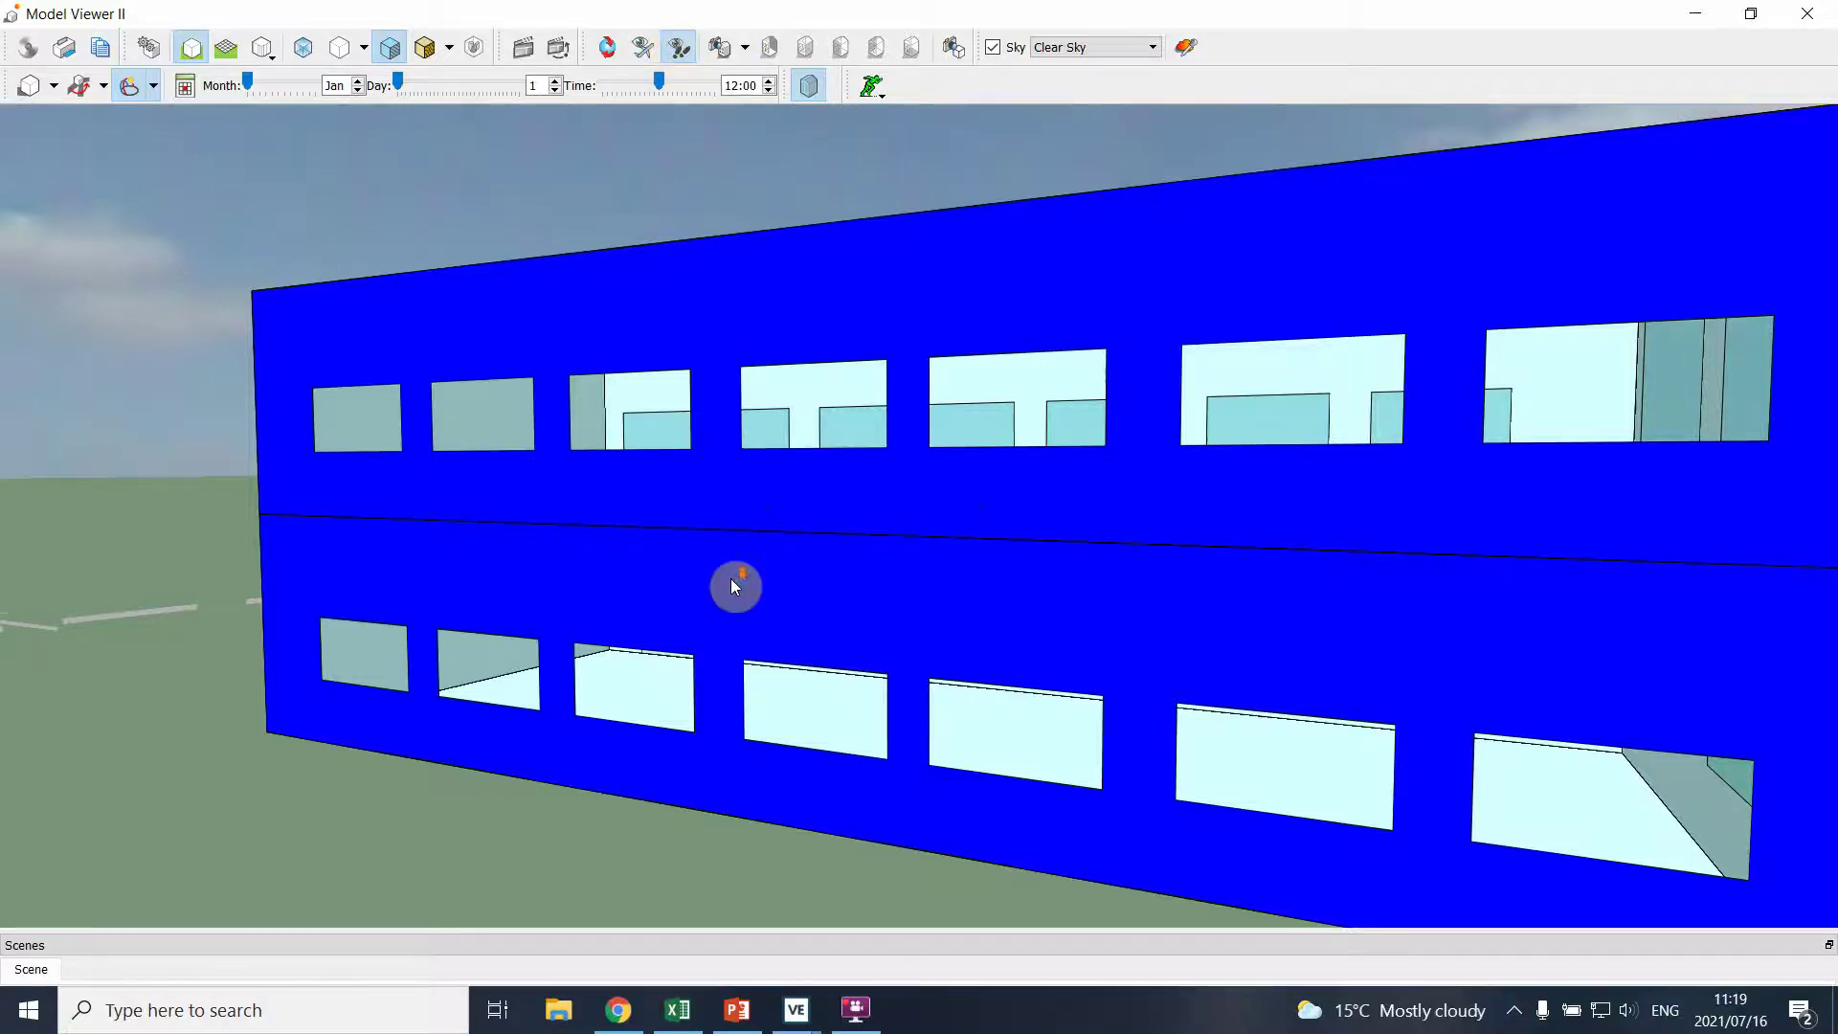
drag(855, 664, 1221, 617)
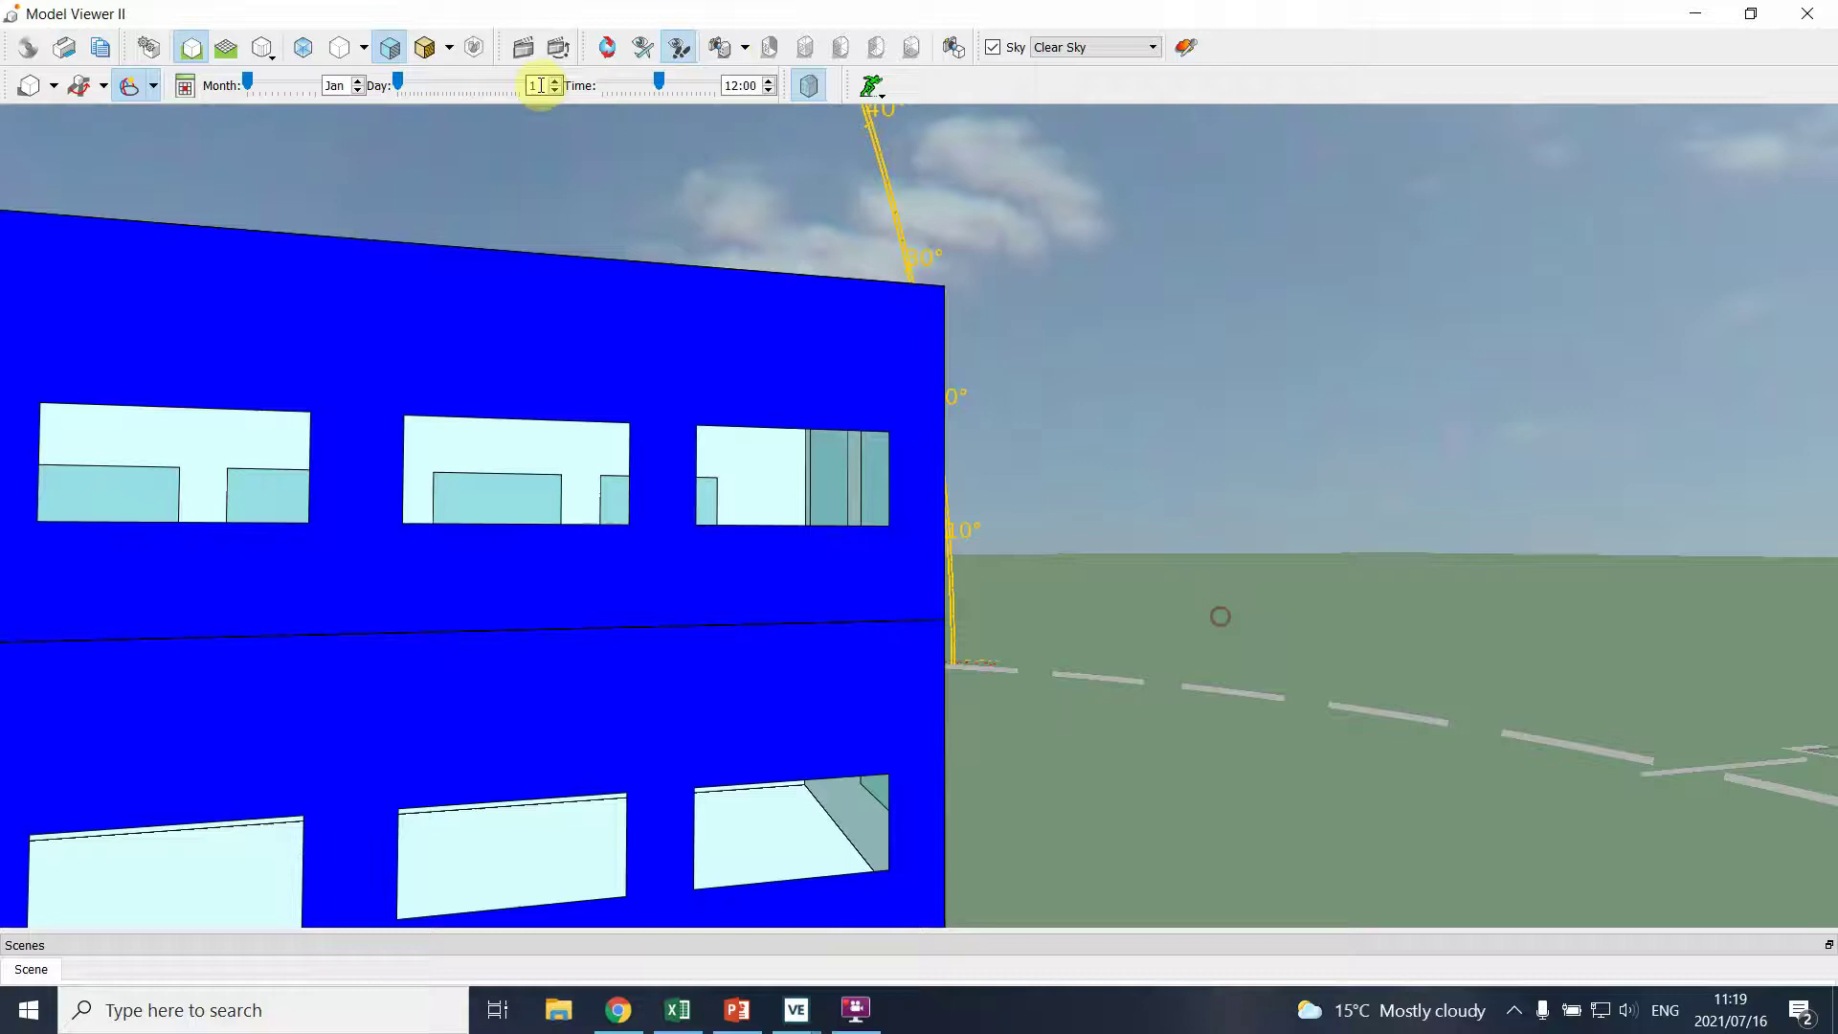
click(608, 49)
drag(861, 542, 648, 689)
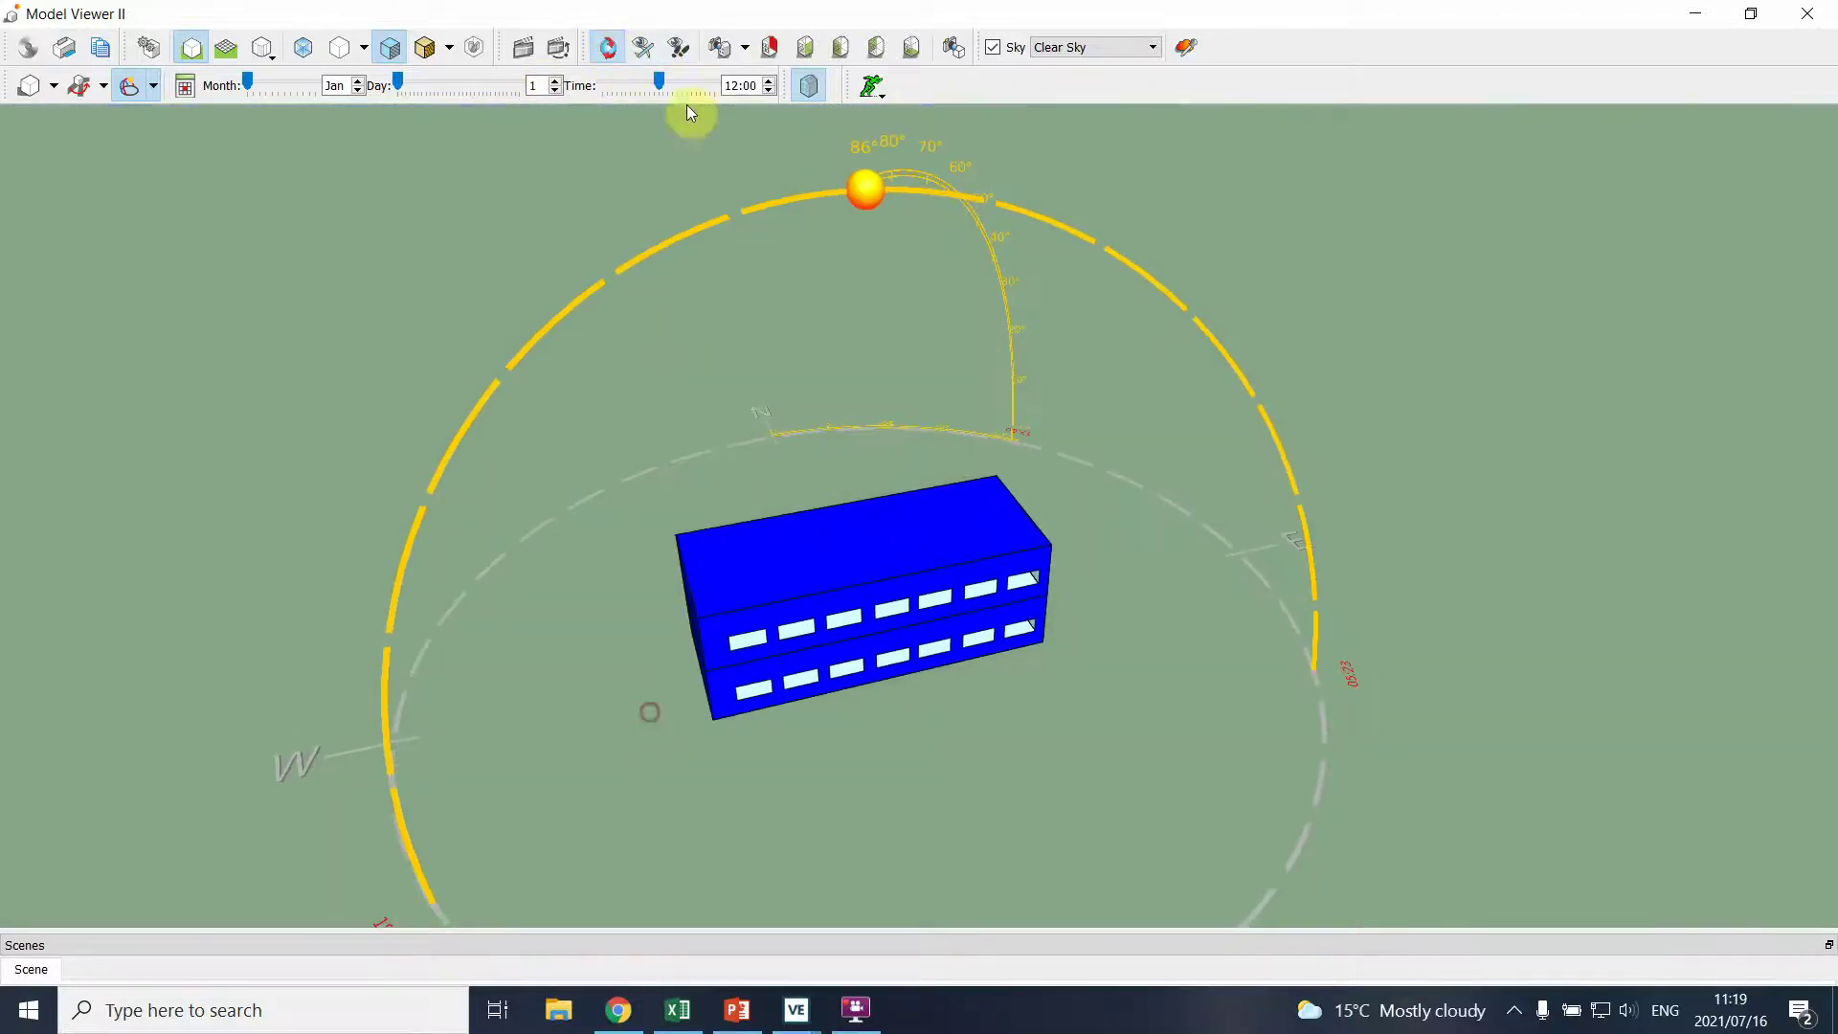
click(134, 82)
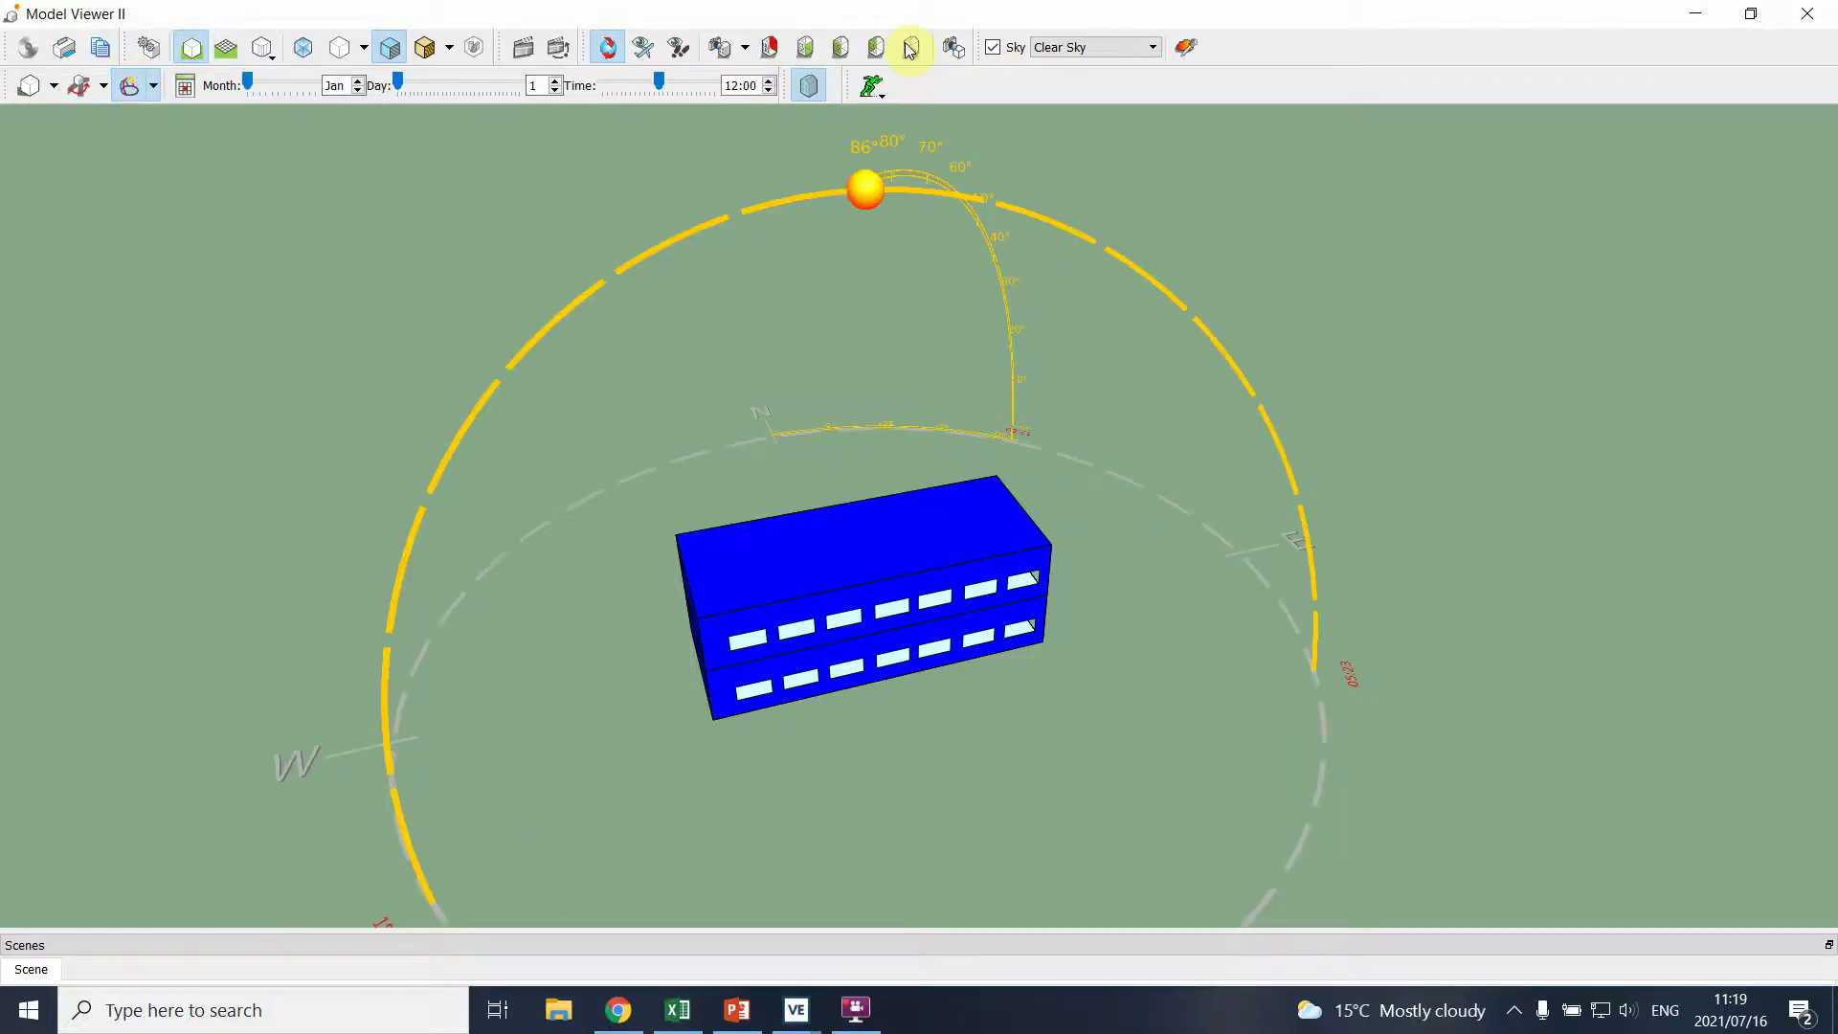
click(745, 56)
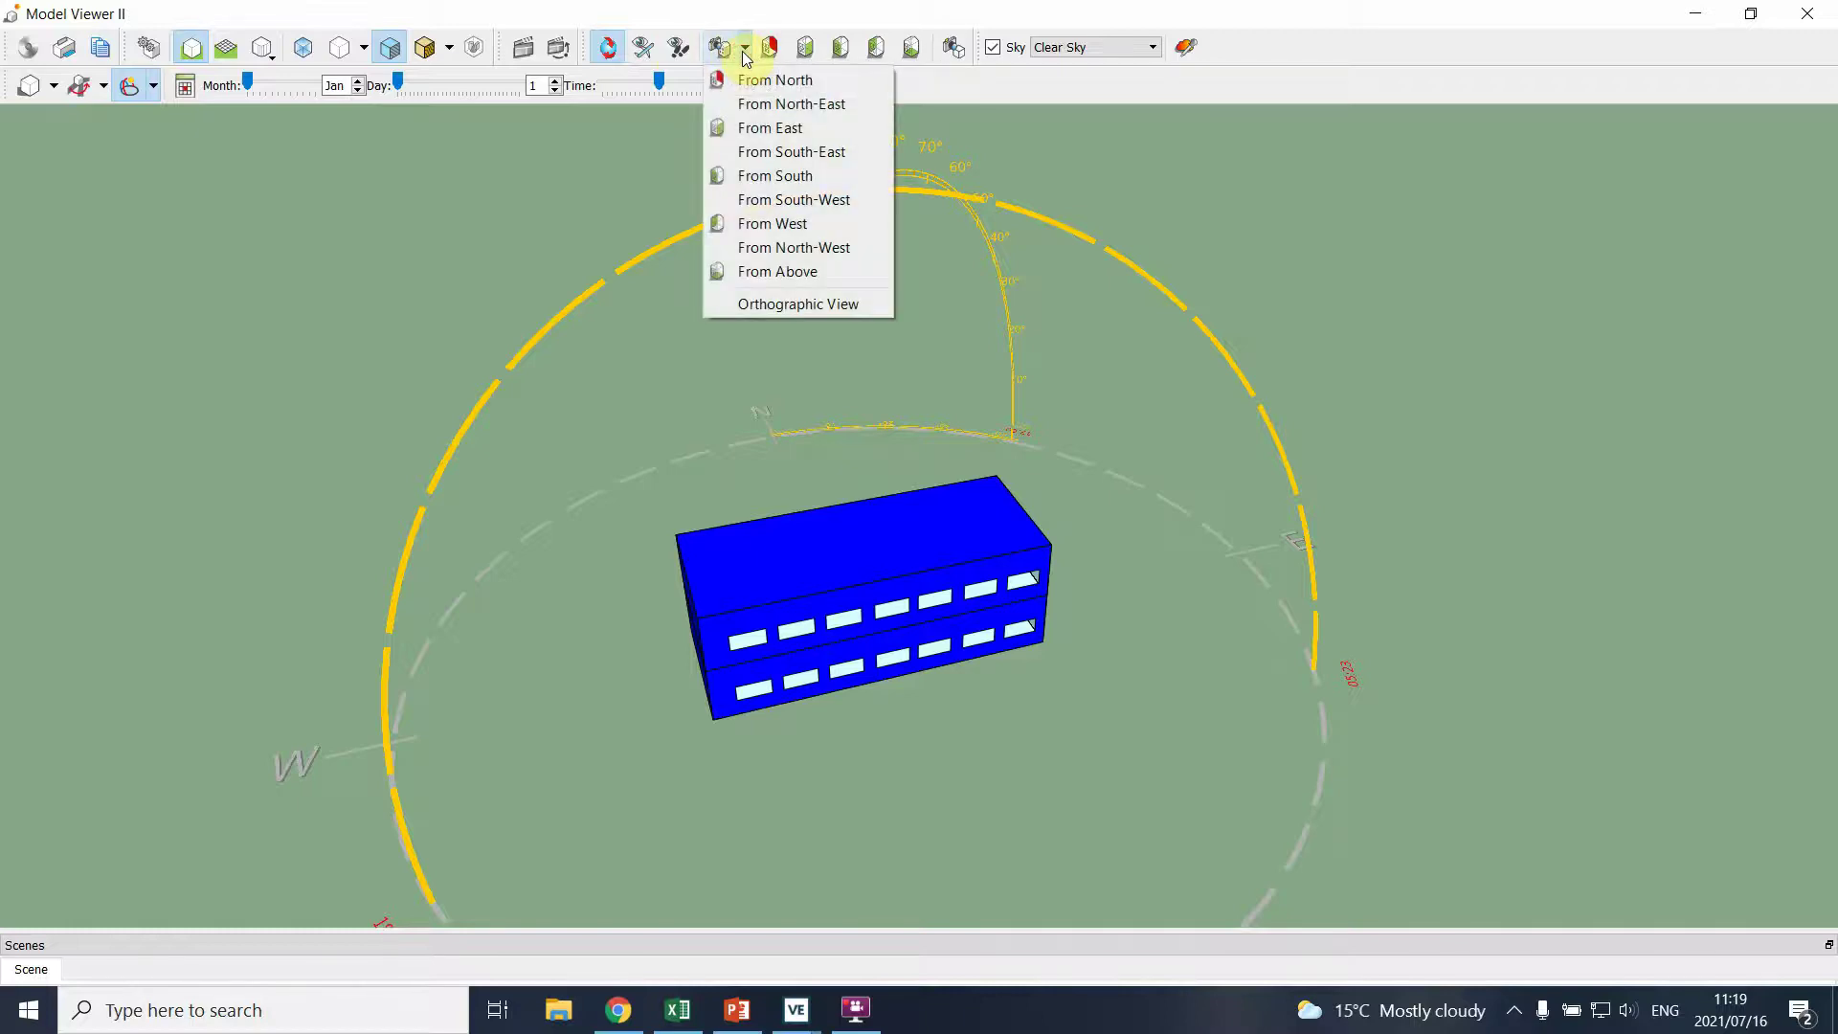
click(745, 56)
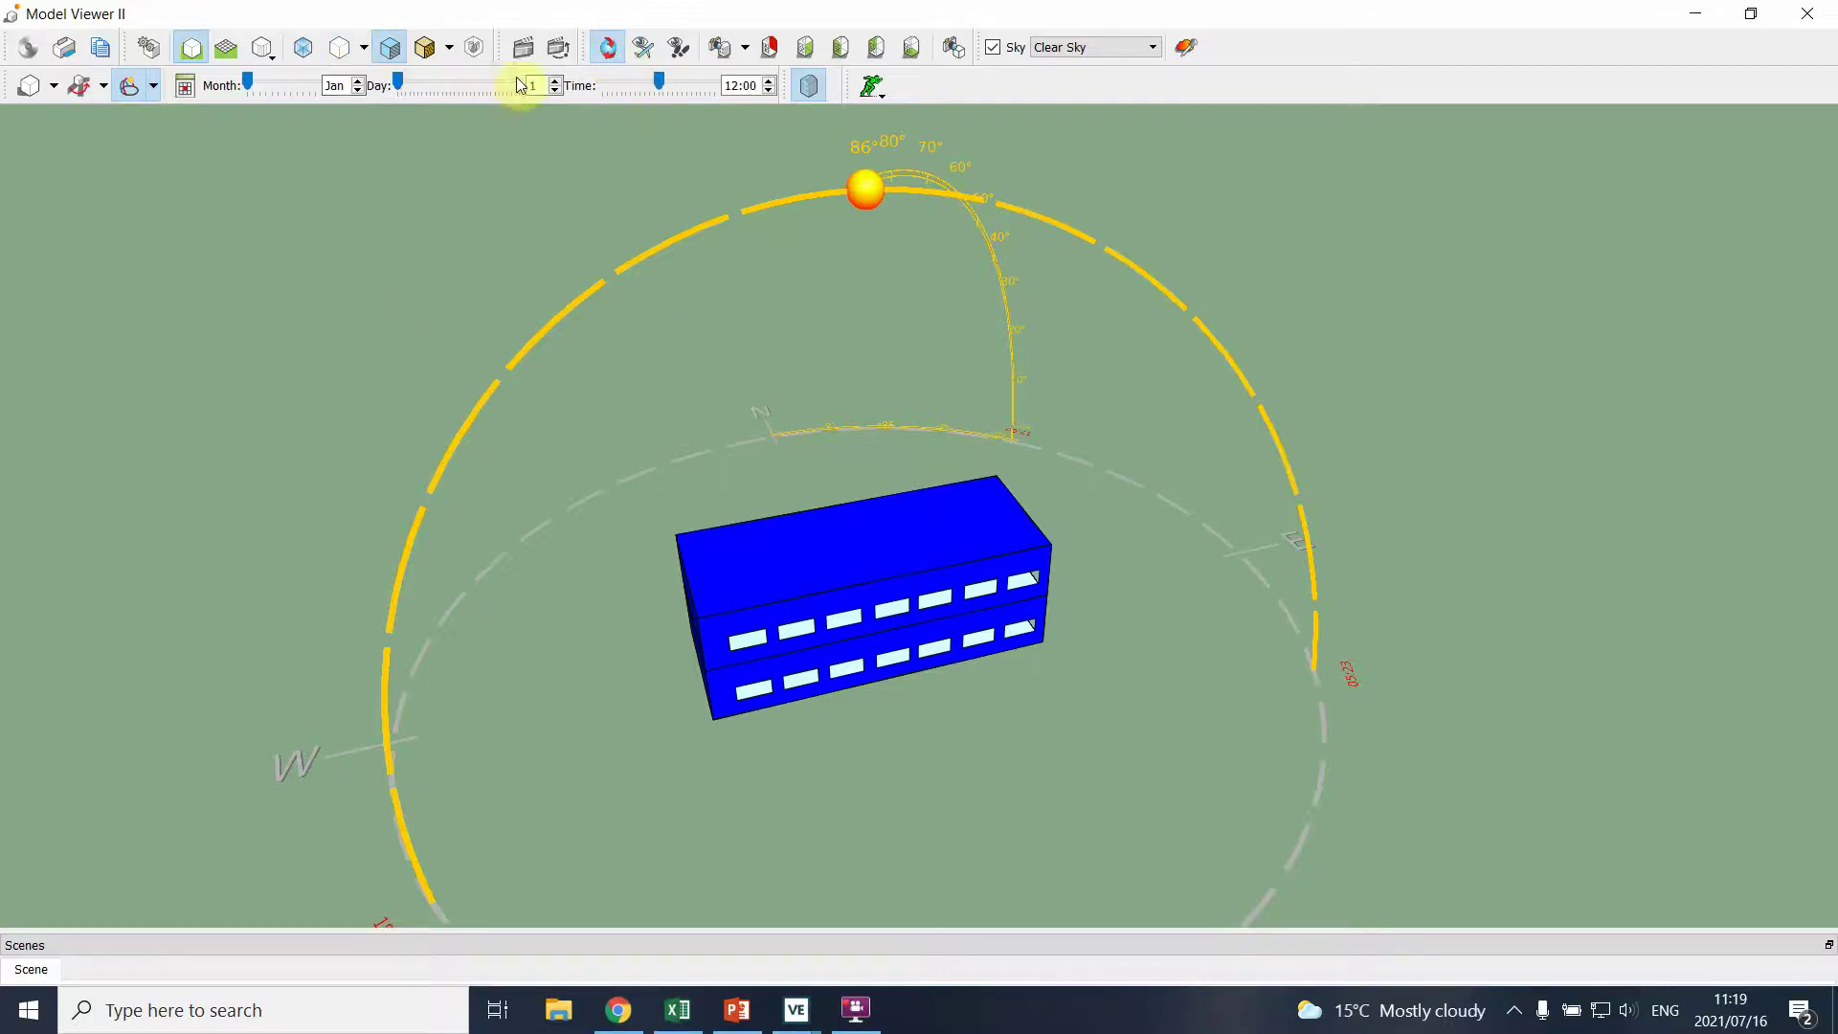
Step: Preview the Wispy Cloud Bright, Overcast and Cloudy sky types on the building
click(1111, 53)
click(1092, 97)
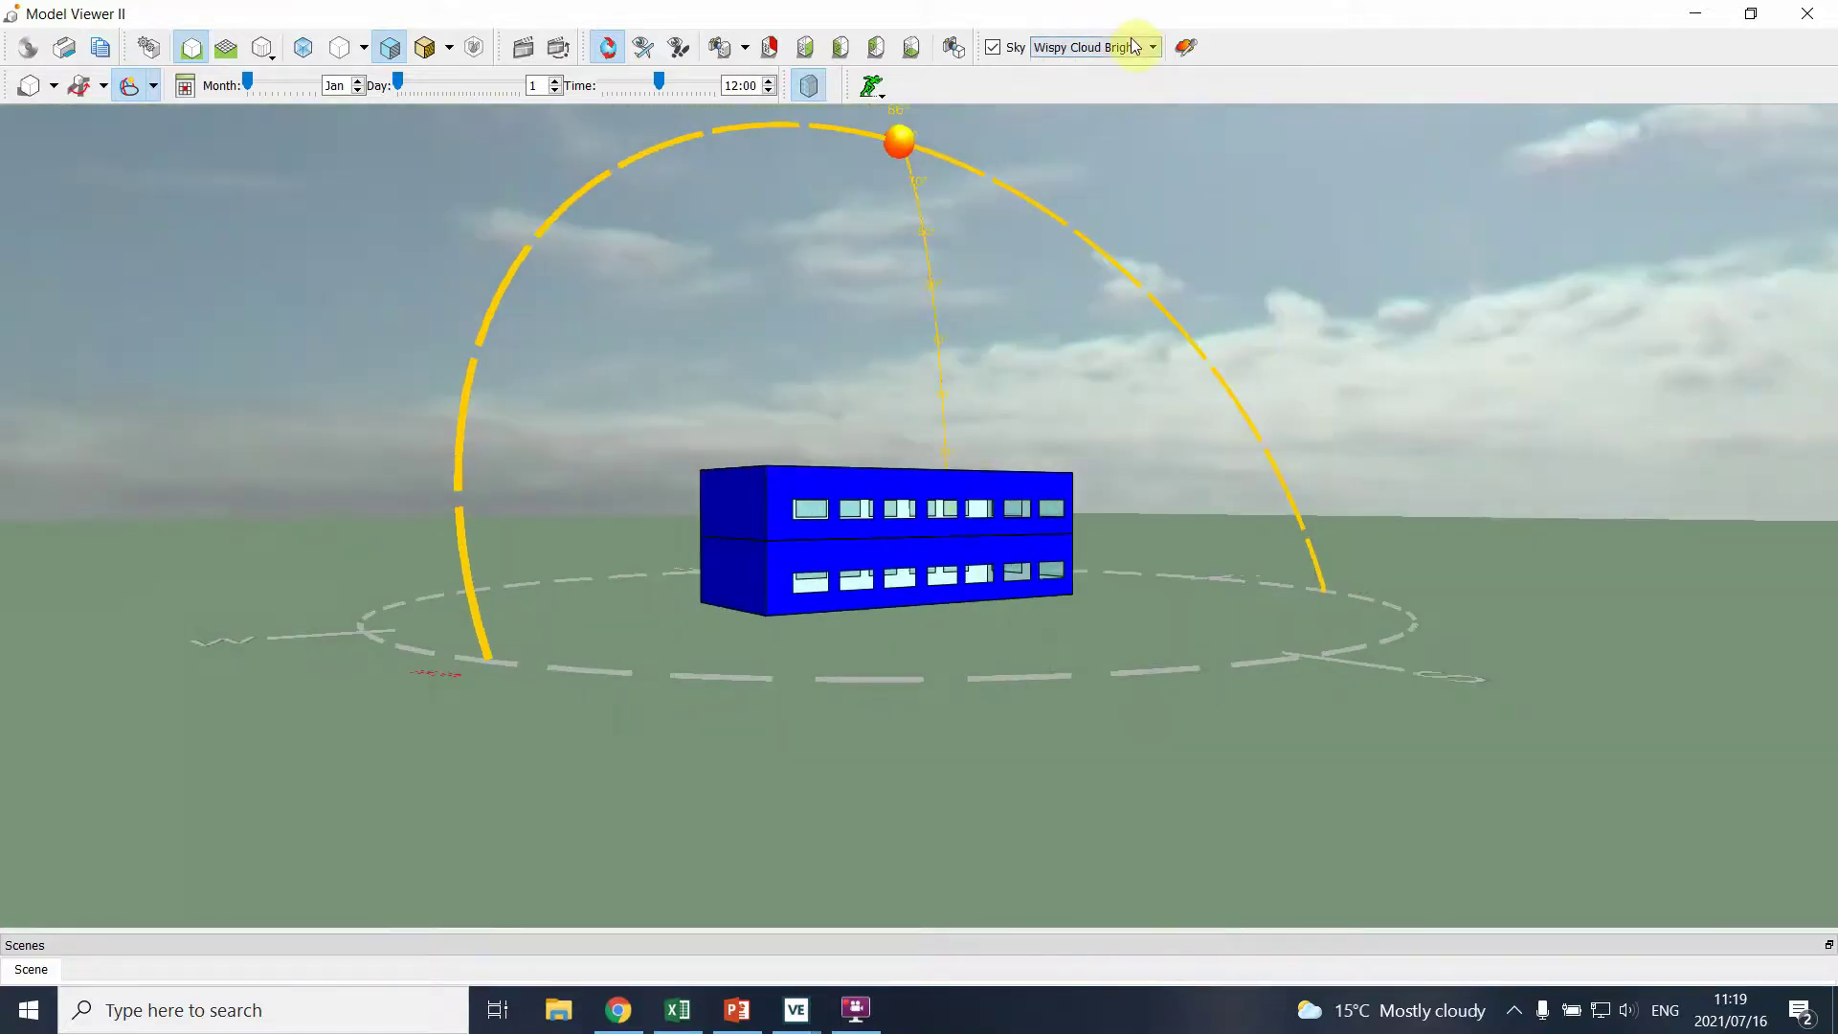
click(1133, 46)
click(1101, 188)
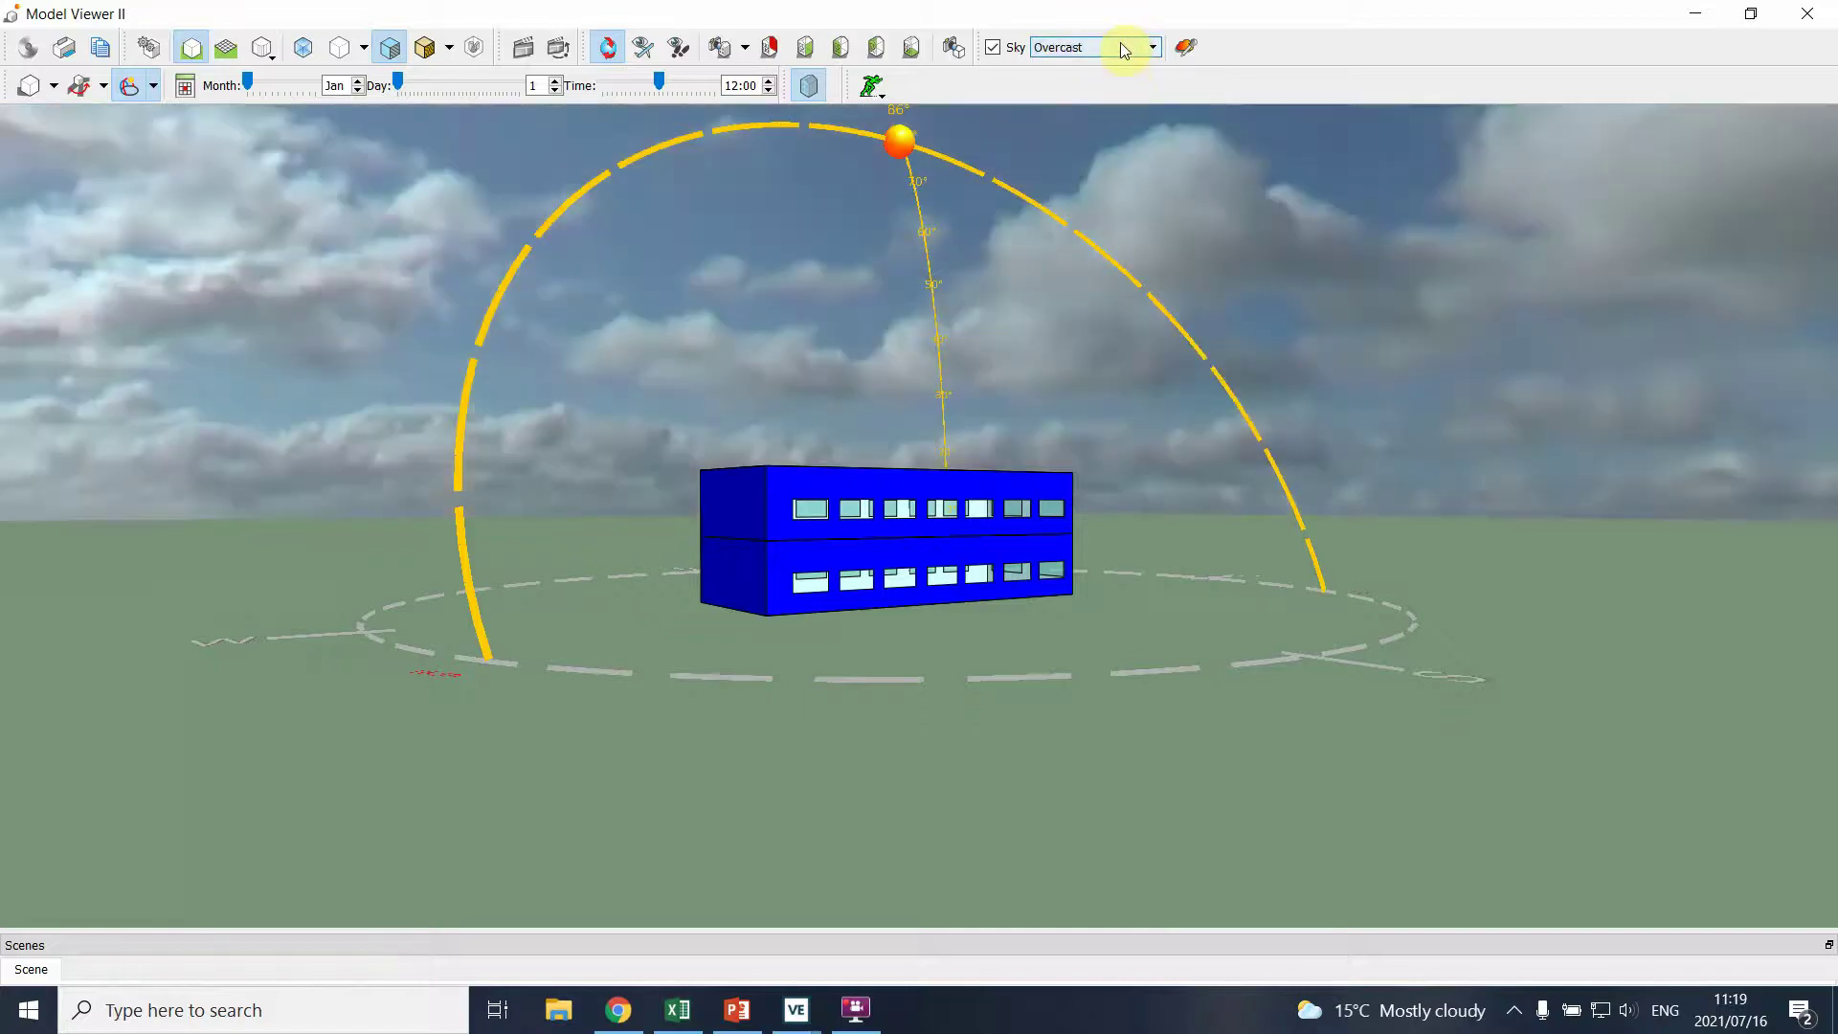
click(1124, 48)
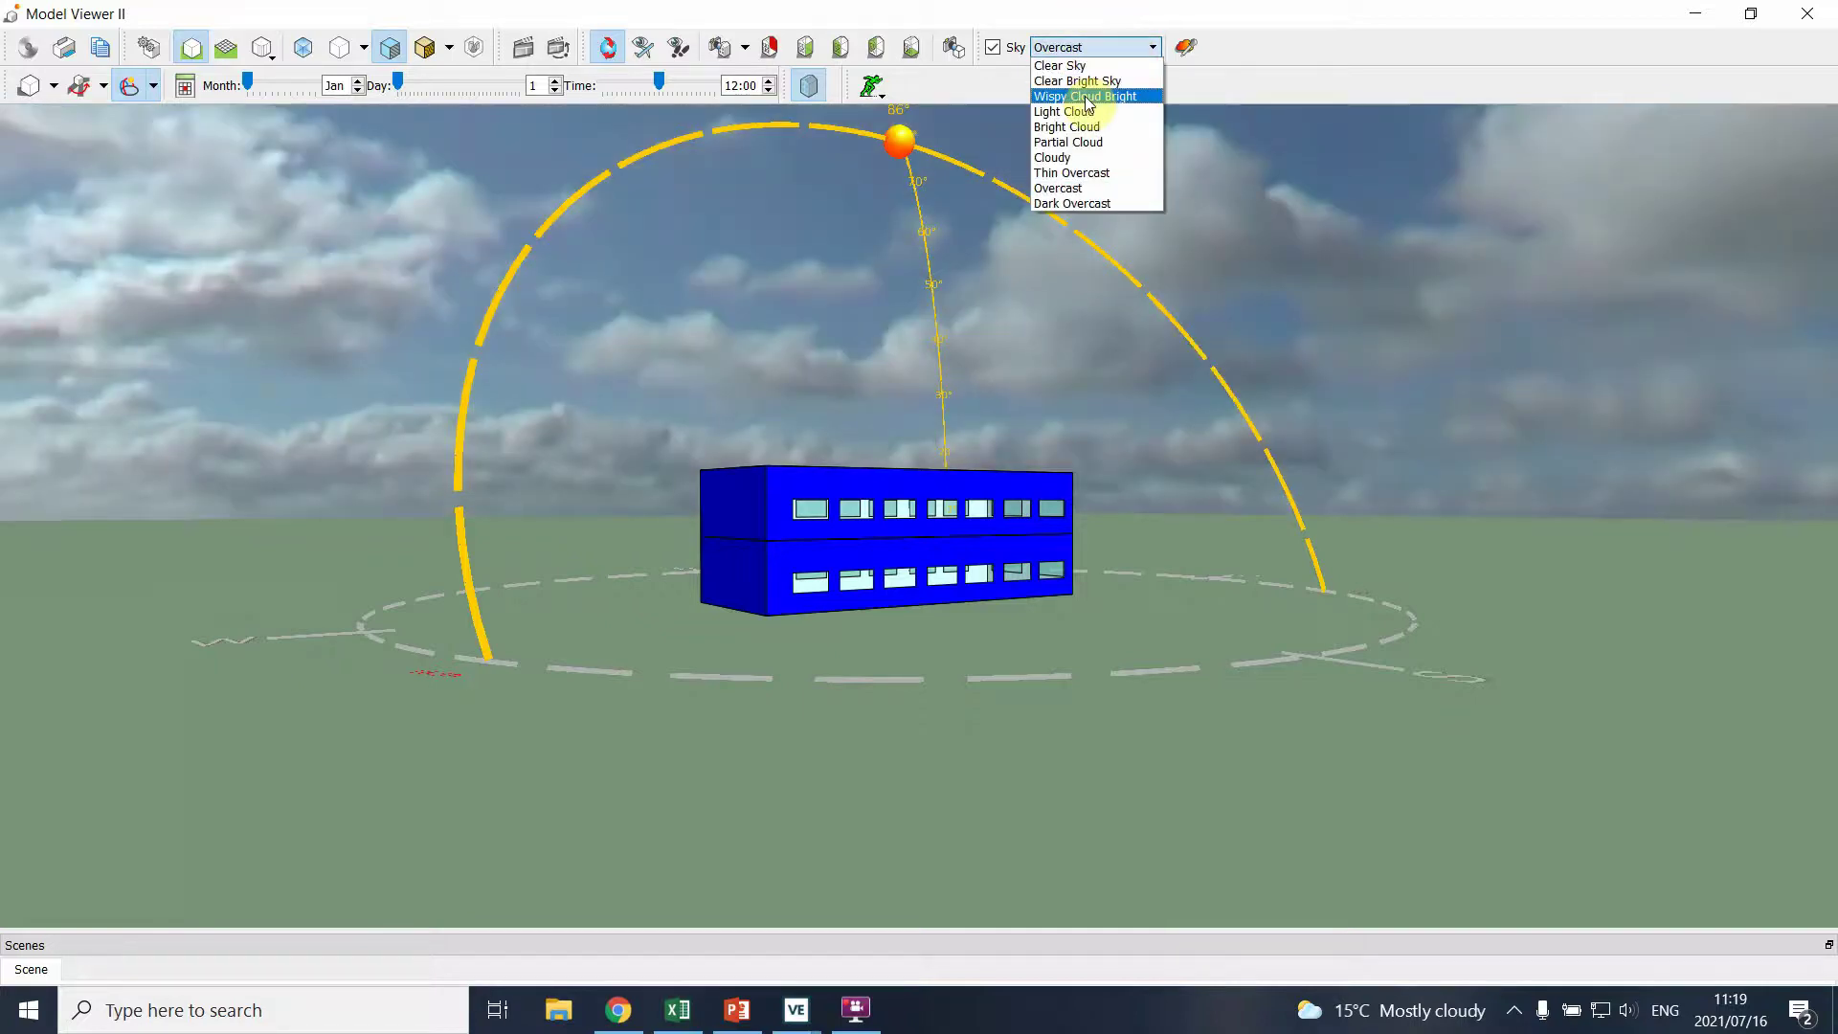
click(1095, 160)
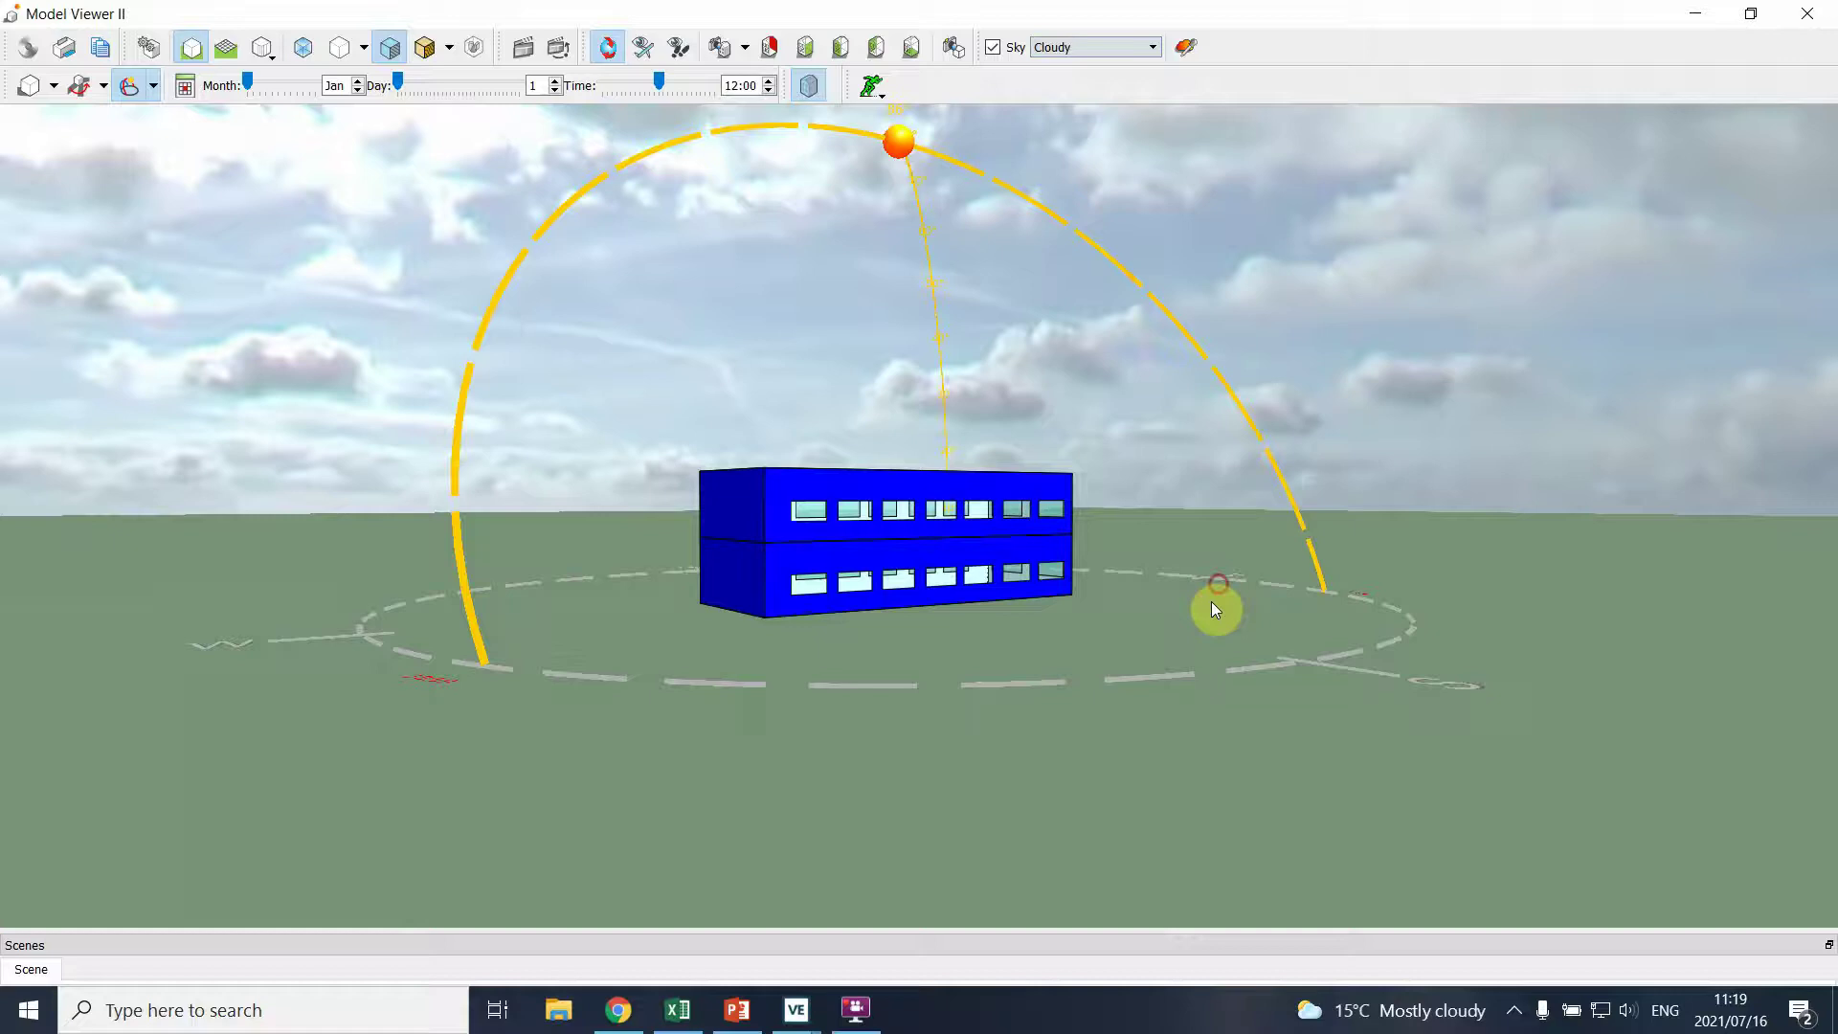
drag(1210, 601, 1187, 247)
Step: Set the sky back to Clear Sky and orbit to an oblique top-down view
click(1120, 48)
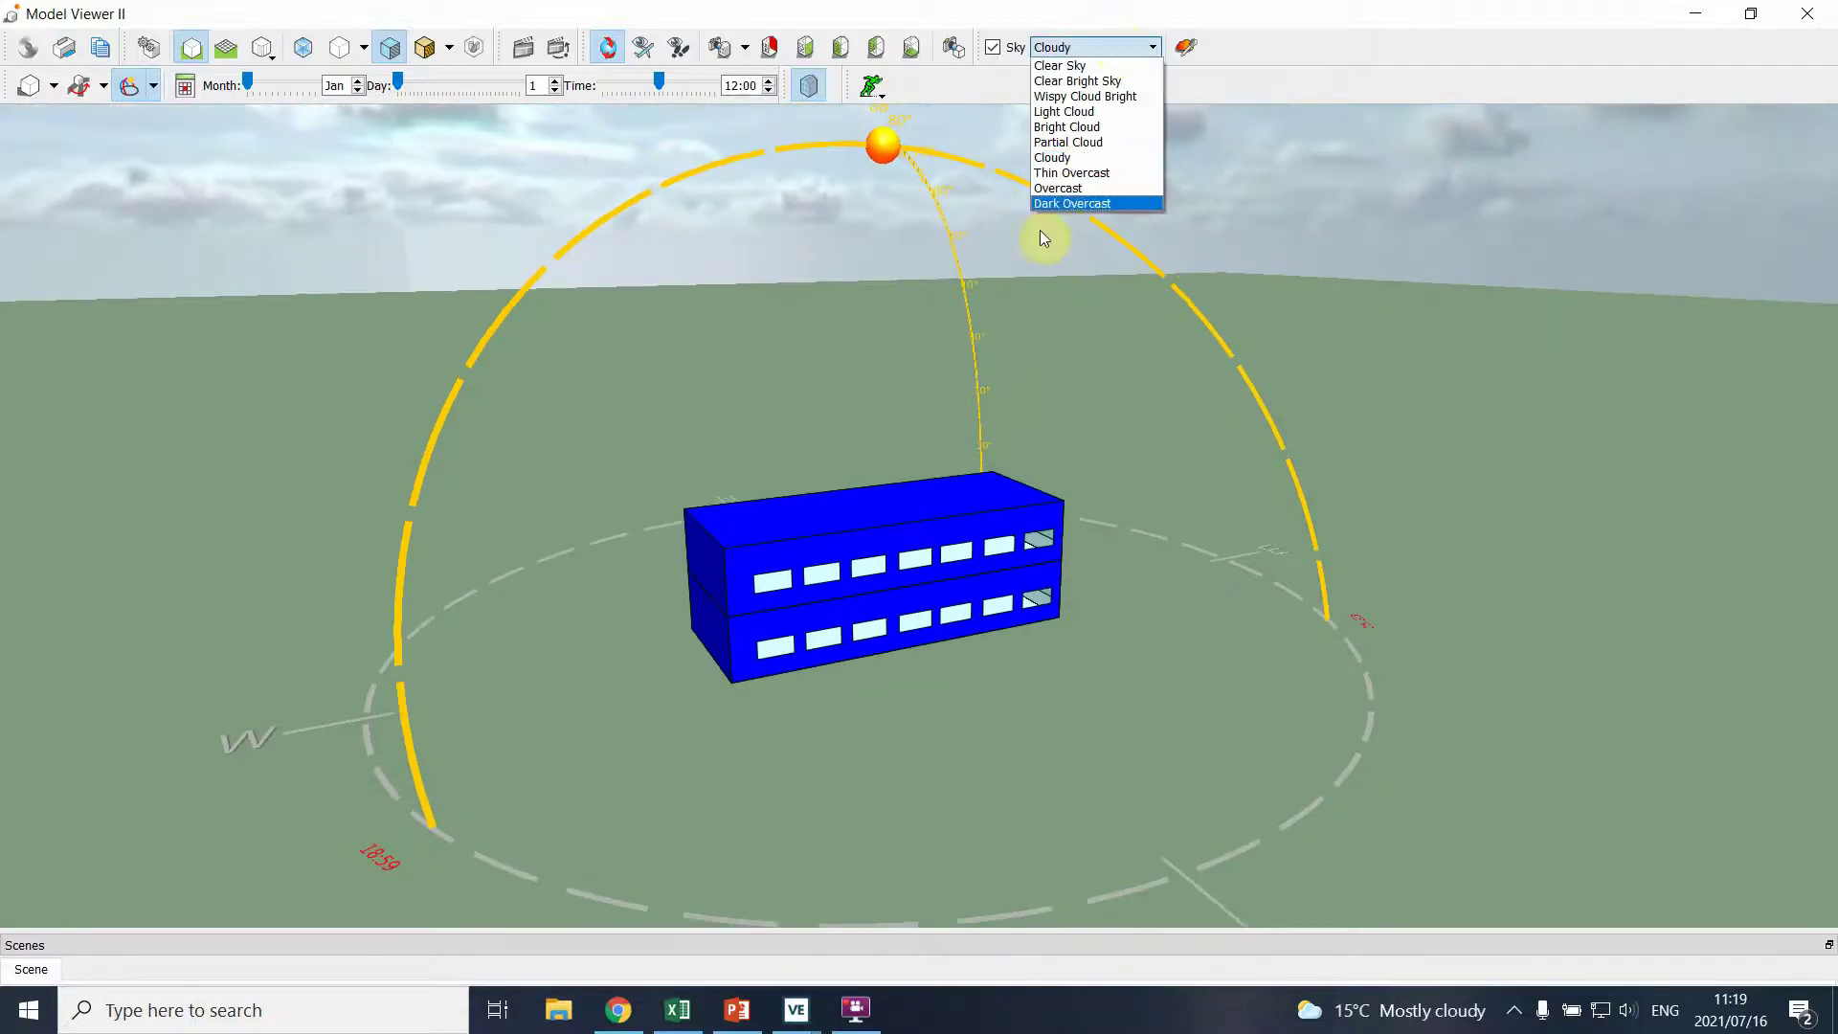
click(1103, 67)
drag(979, 543, 847, 744)
drag(890, 578, 69, 716)
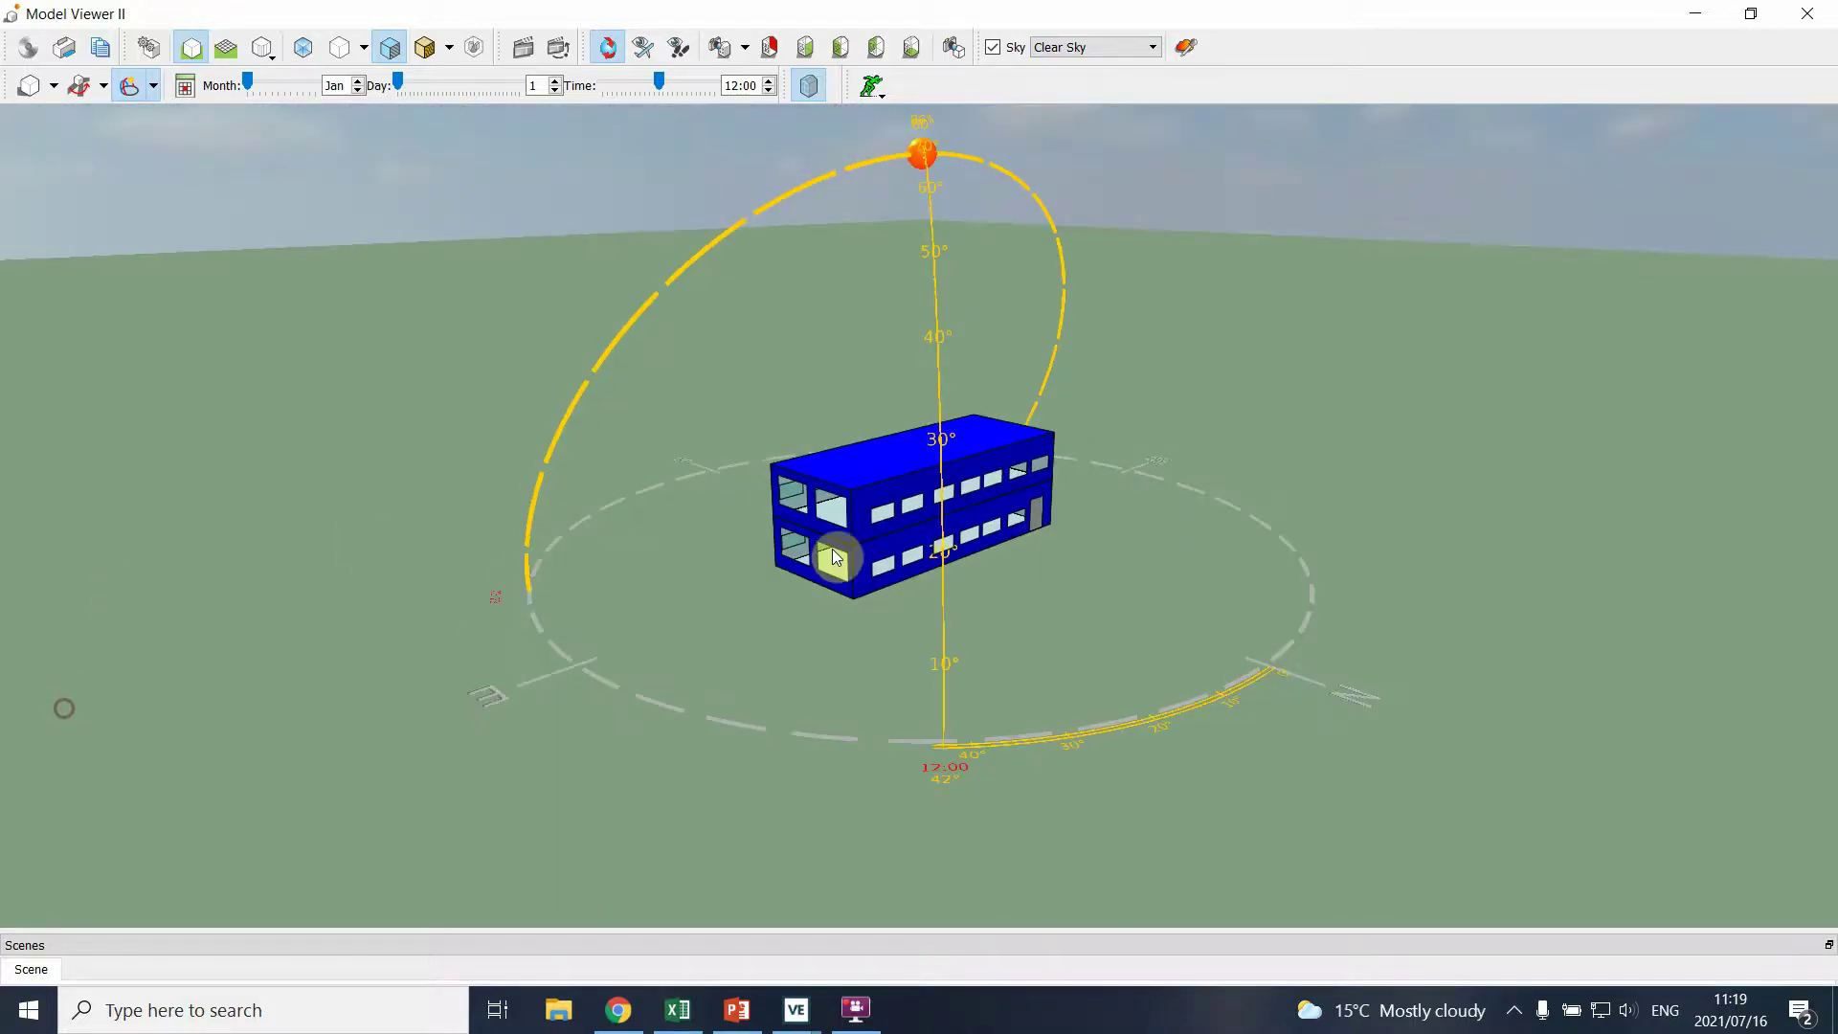
drag(894, 469, 1042, 496)
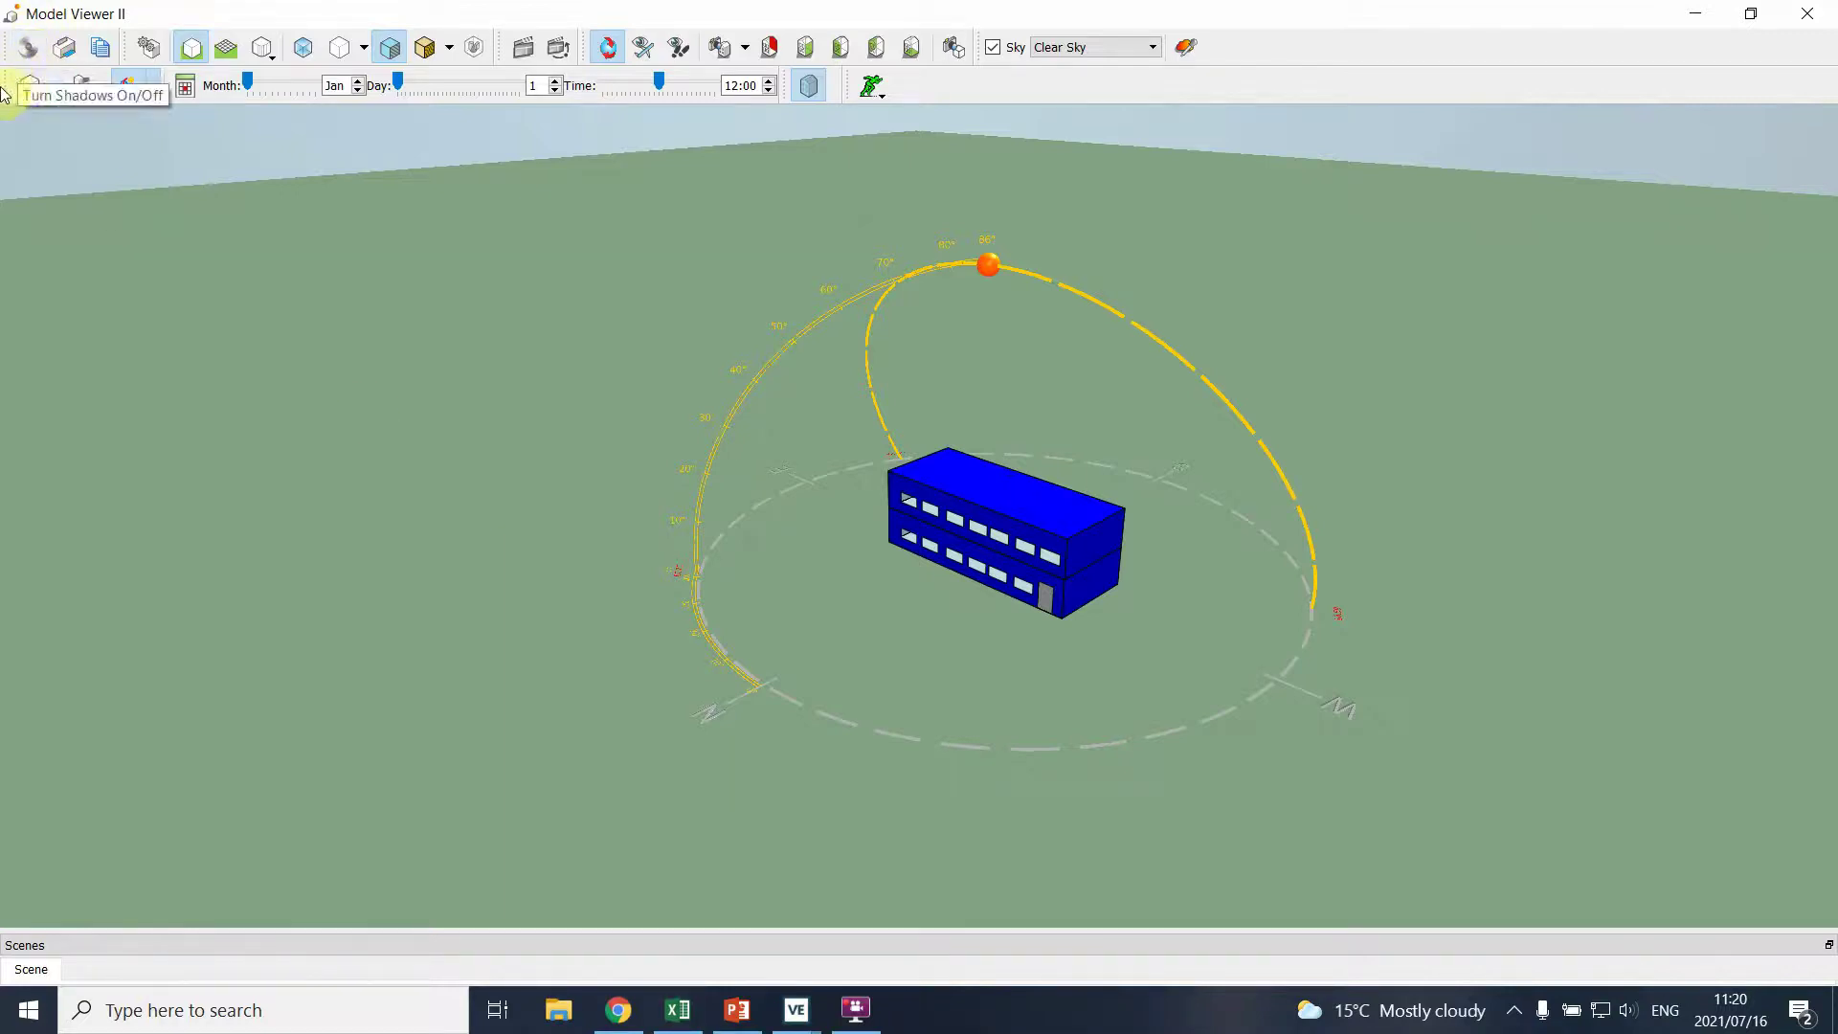
Step: Switch the cast shadows to Component Shadows and orbit around the building
click(31, 91)
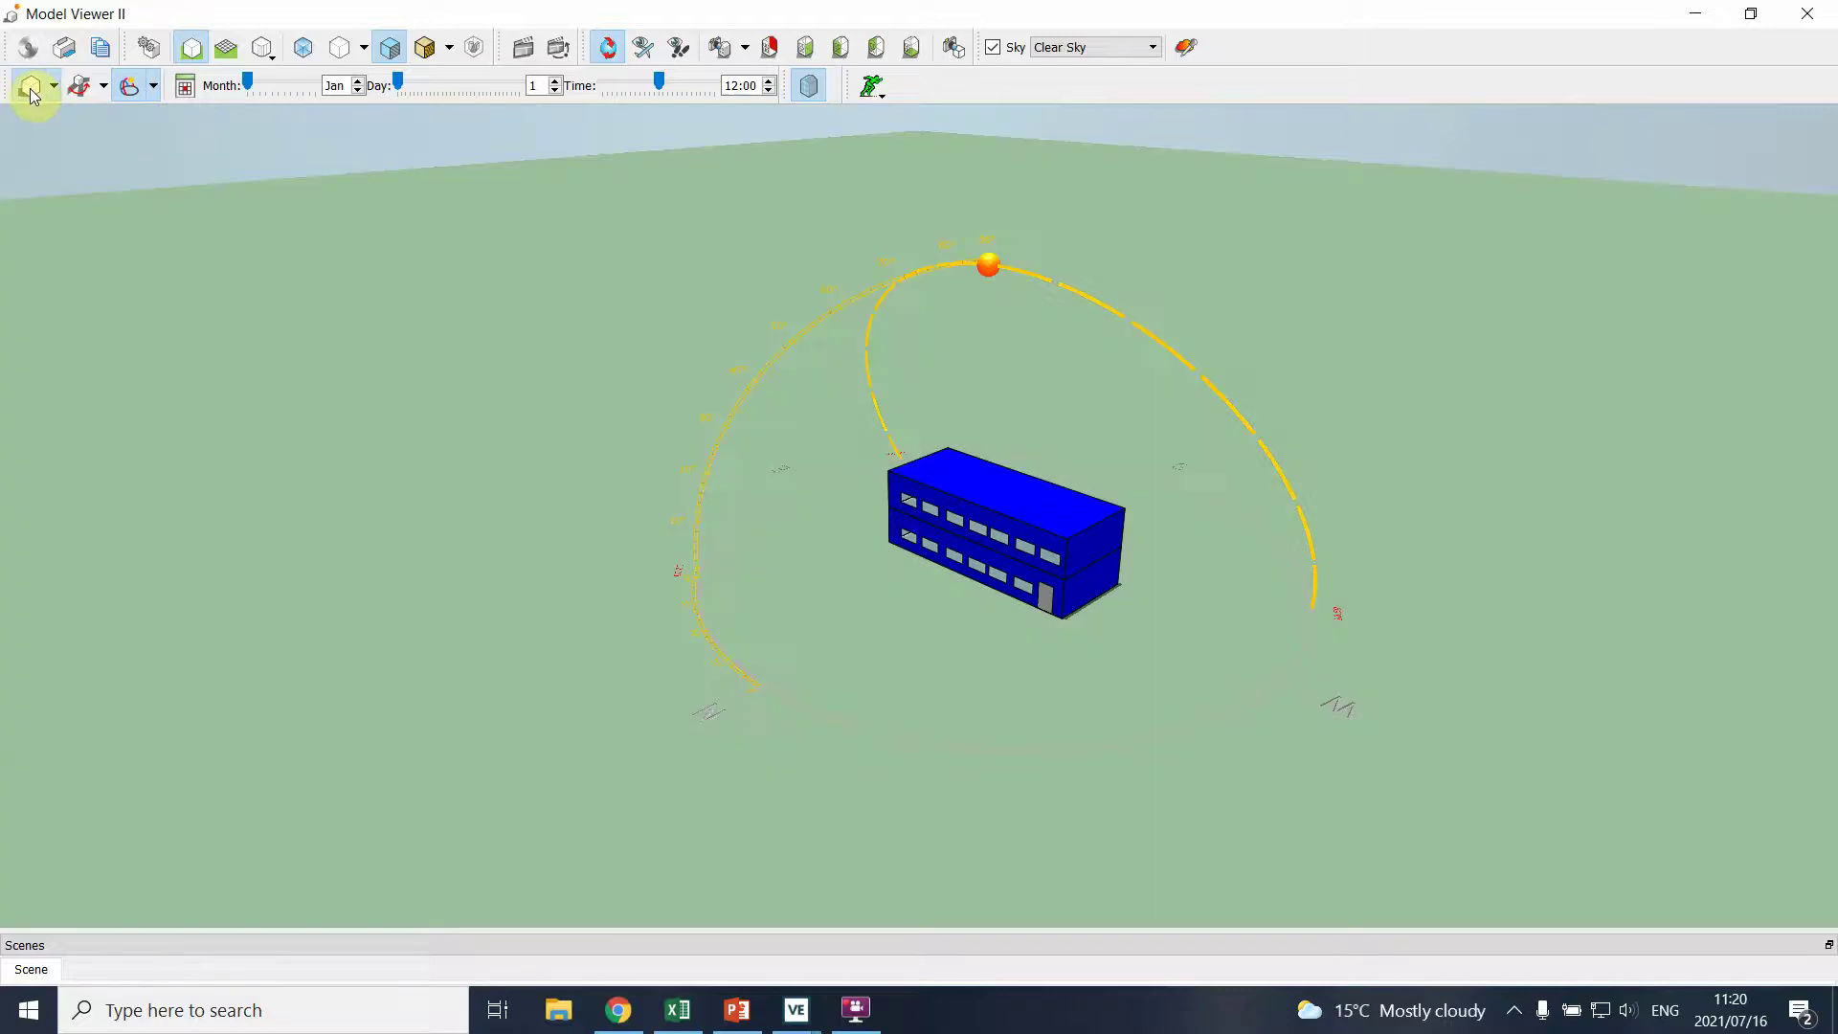
click(30, 91)
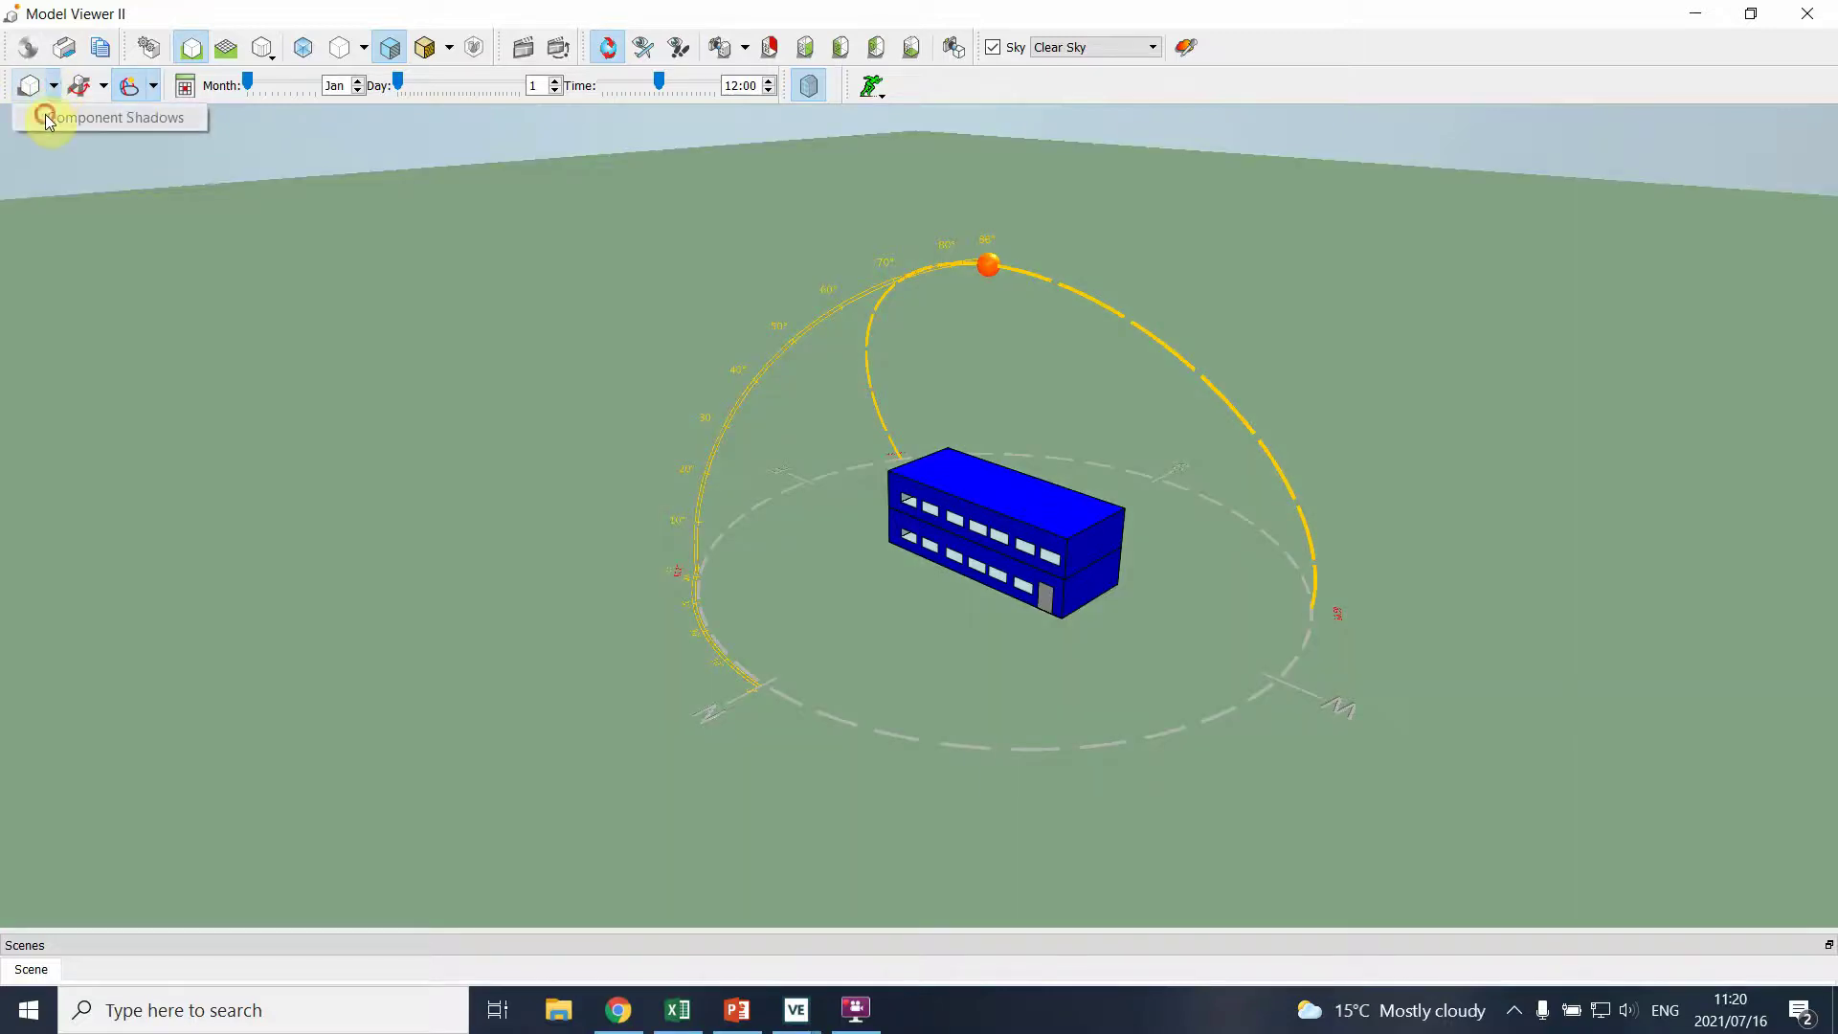
click(44, 113)
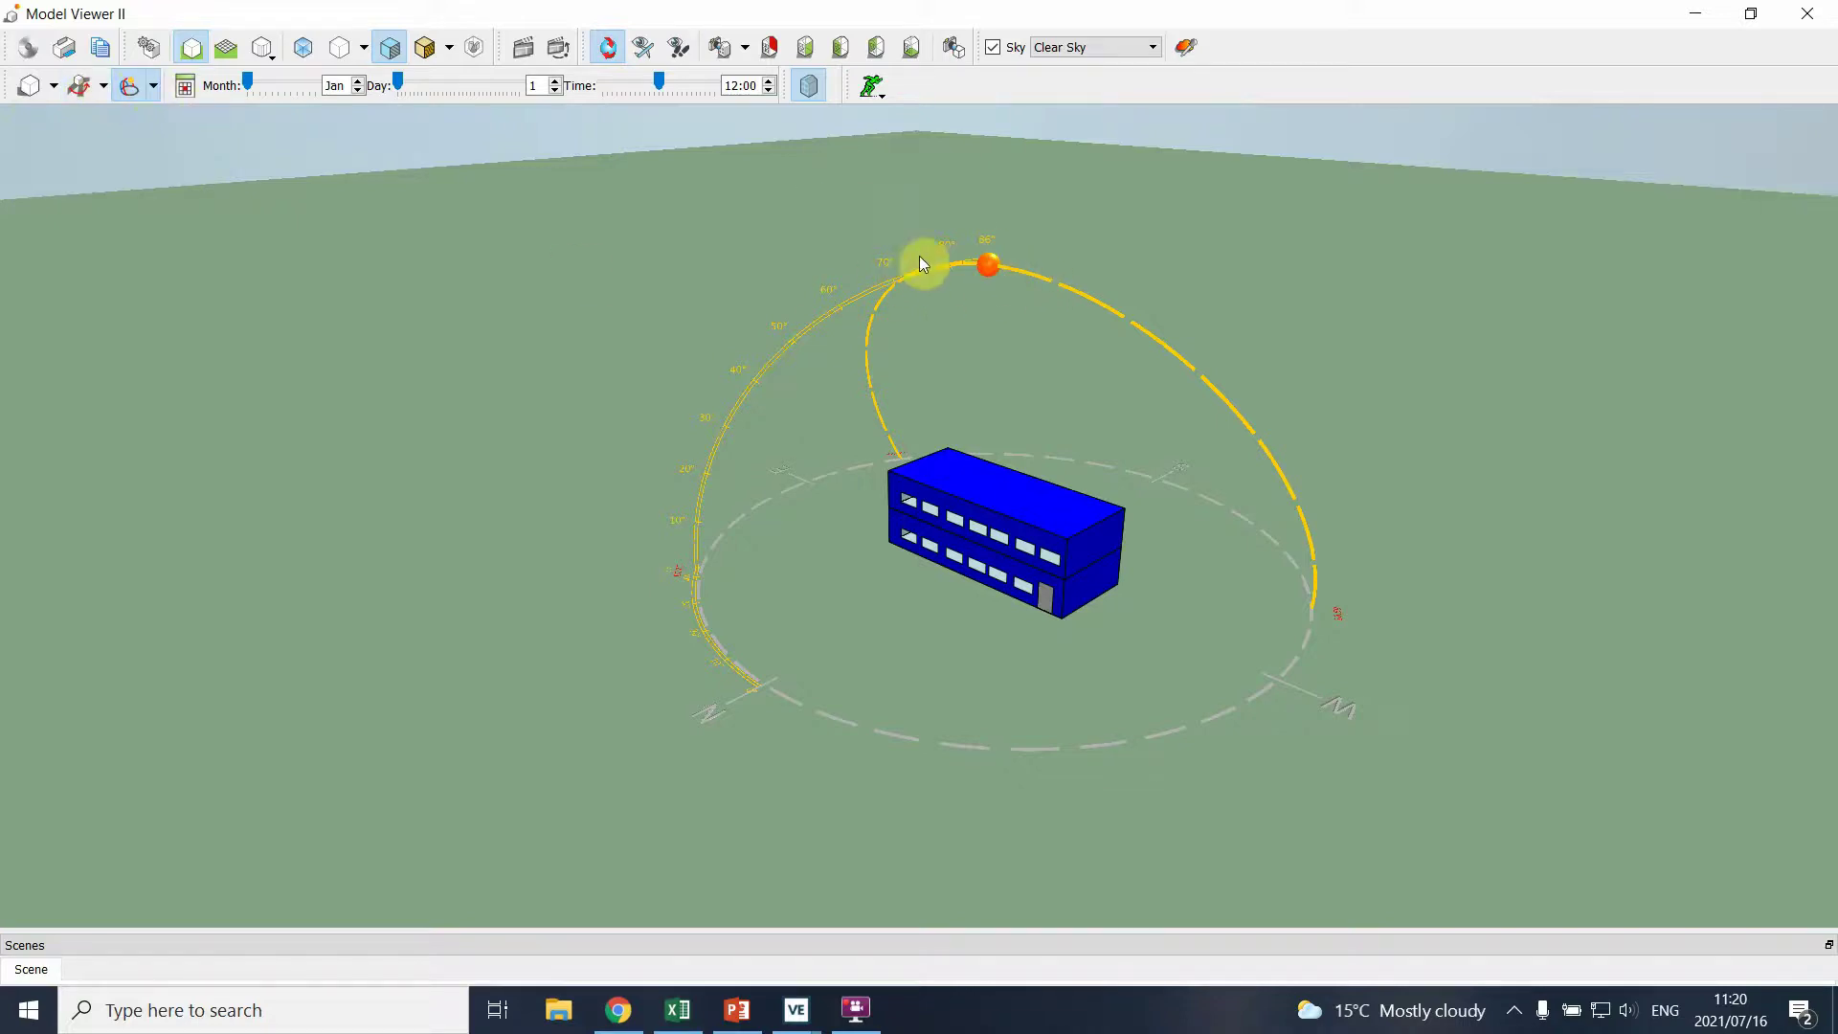
drag(920, 256, 431, 607)
Step: Adjust the Month, Day and Time sliders to put the sun at 4 January, 12:55
click(472, 88)
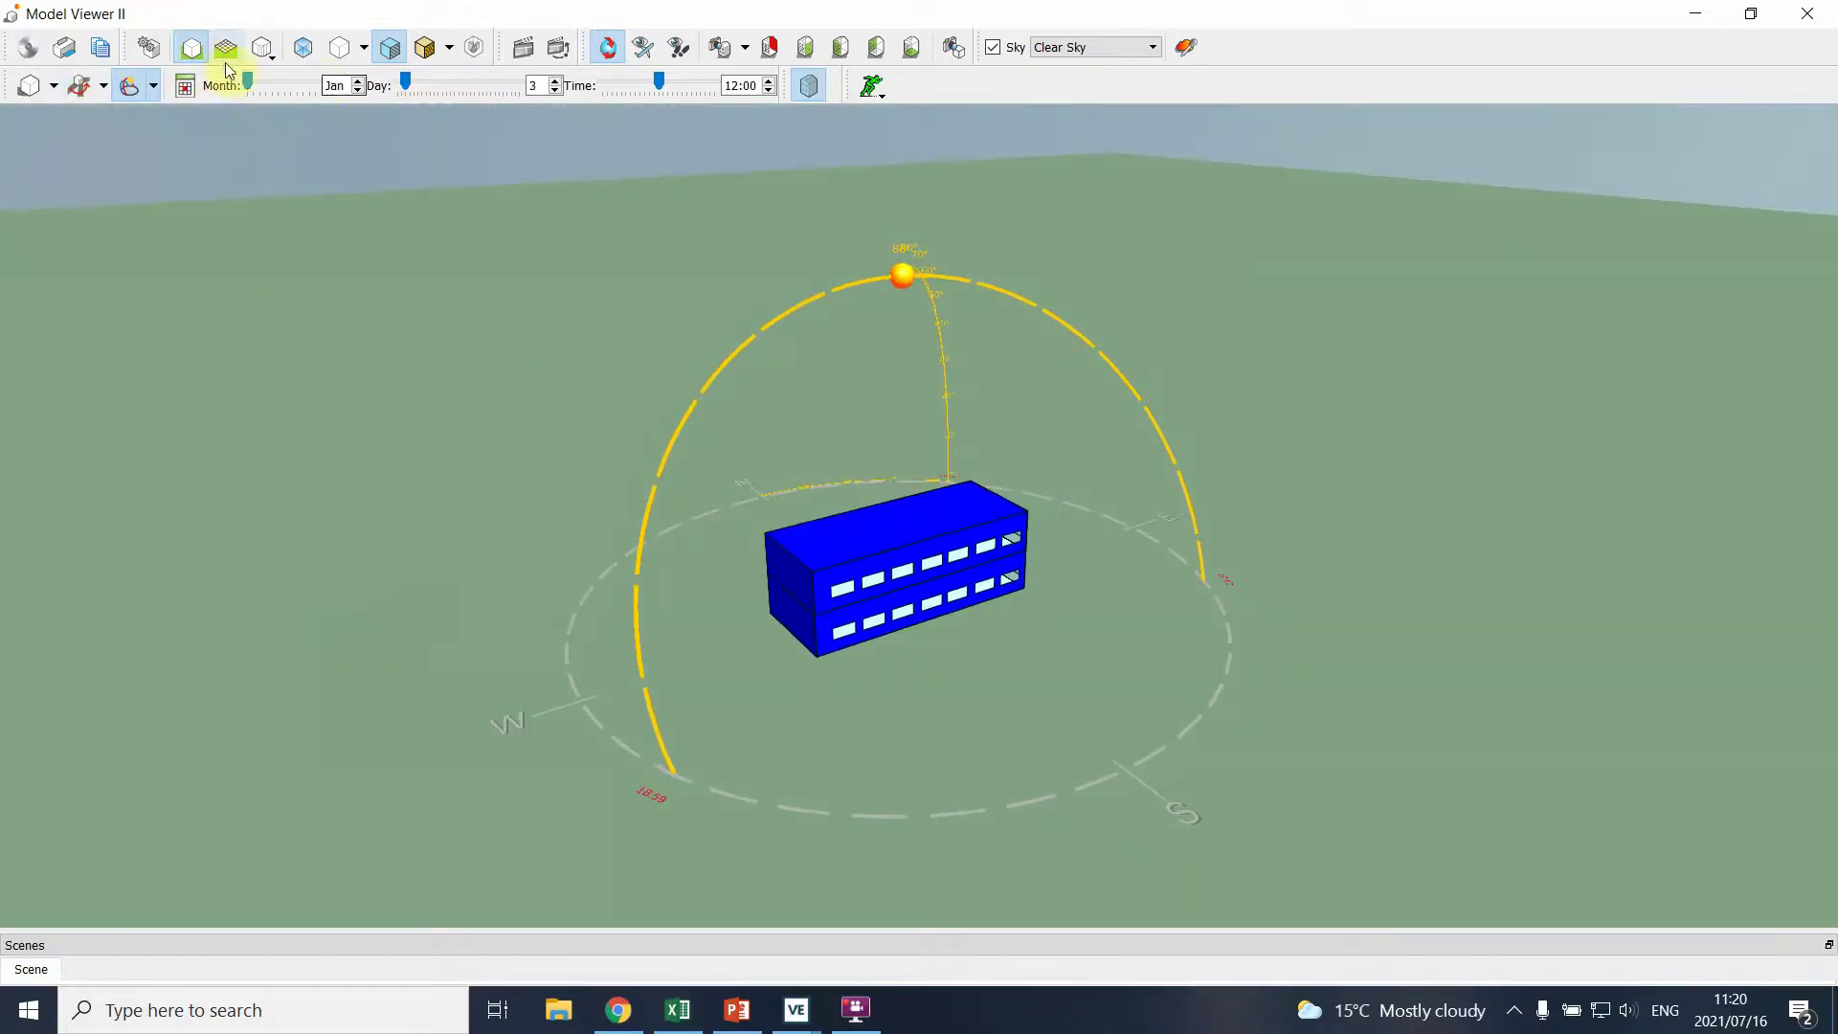
drag(248, 82, 458, 88)
mouse_move(308, 82)
mouse_down()
mouse_move(255, 82)
mouse_move(341, 88)
mouse_up()
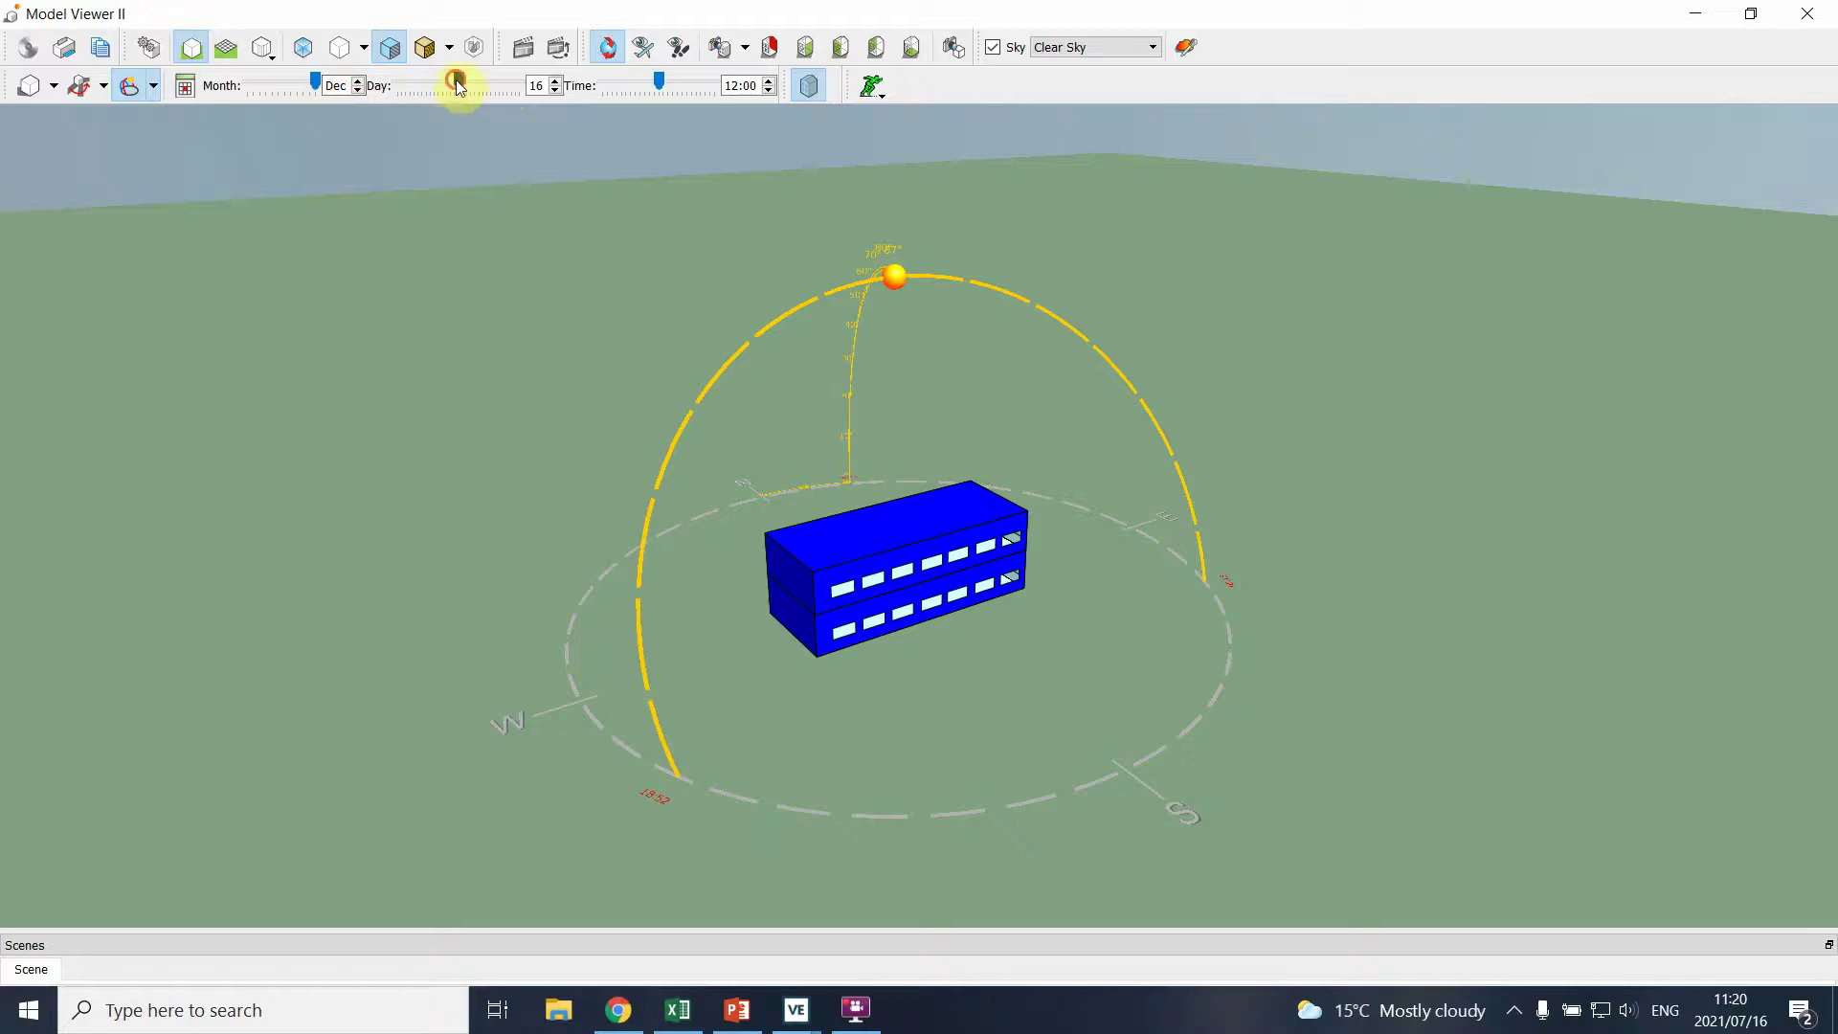
drag(459, 88, 486, 84)
mouse_move(664, 87)
mouse_down()
mouse_move(634, 80)
mouse_move(687, 90)
mouse_move(641, 99)
mouse_move(658, 104)
mouse_up()
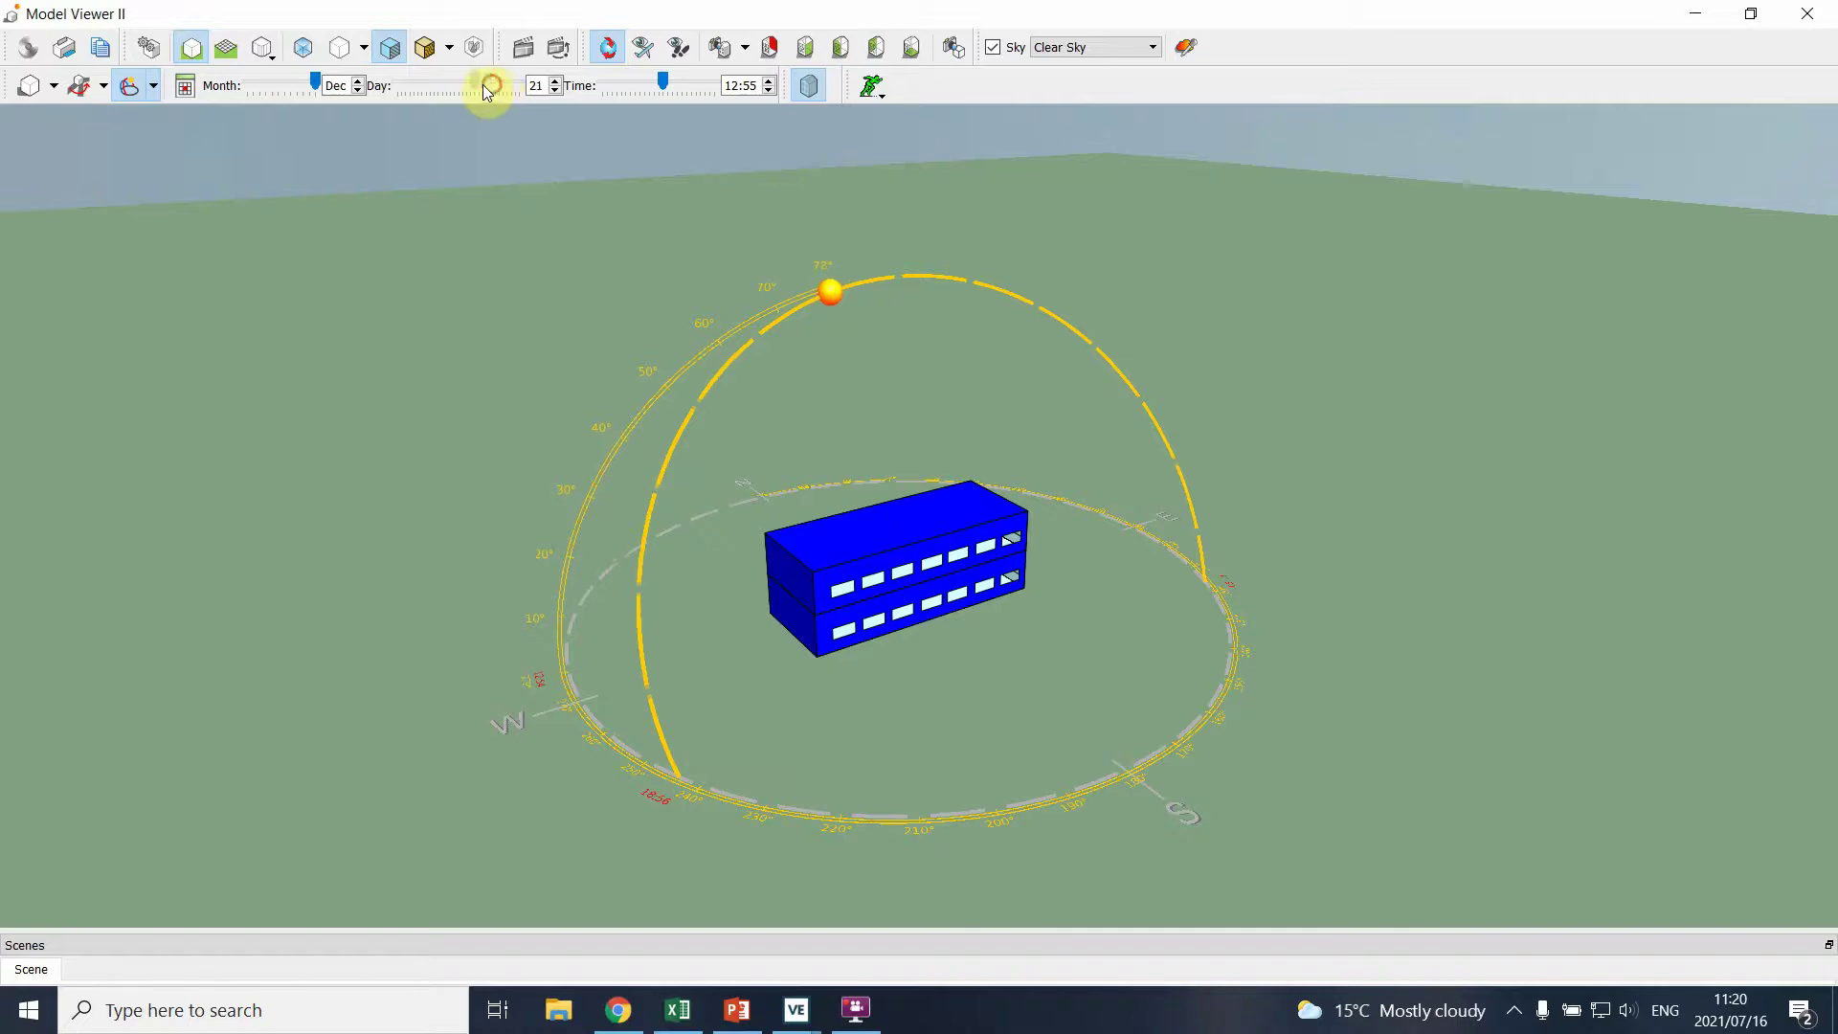
drag(485, 86, 533, 90)
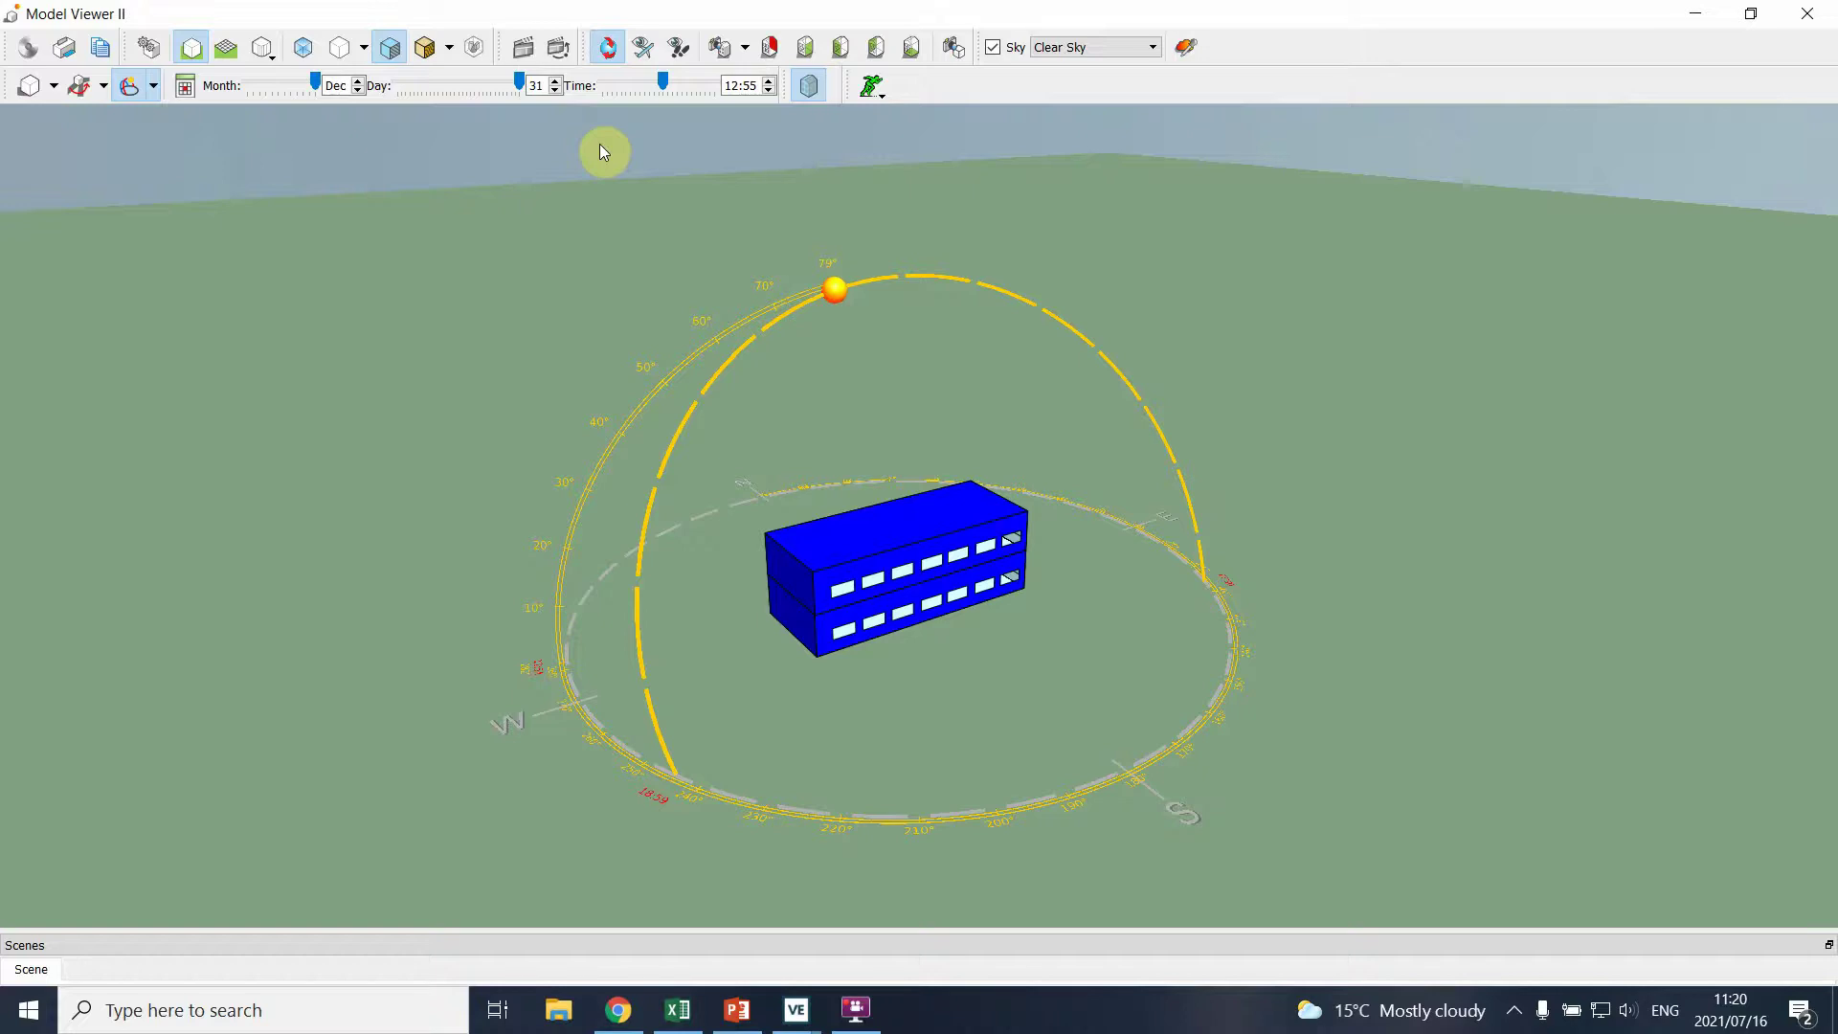
drag(518, 76, 248, 107)
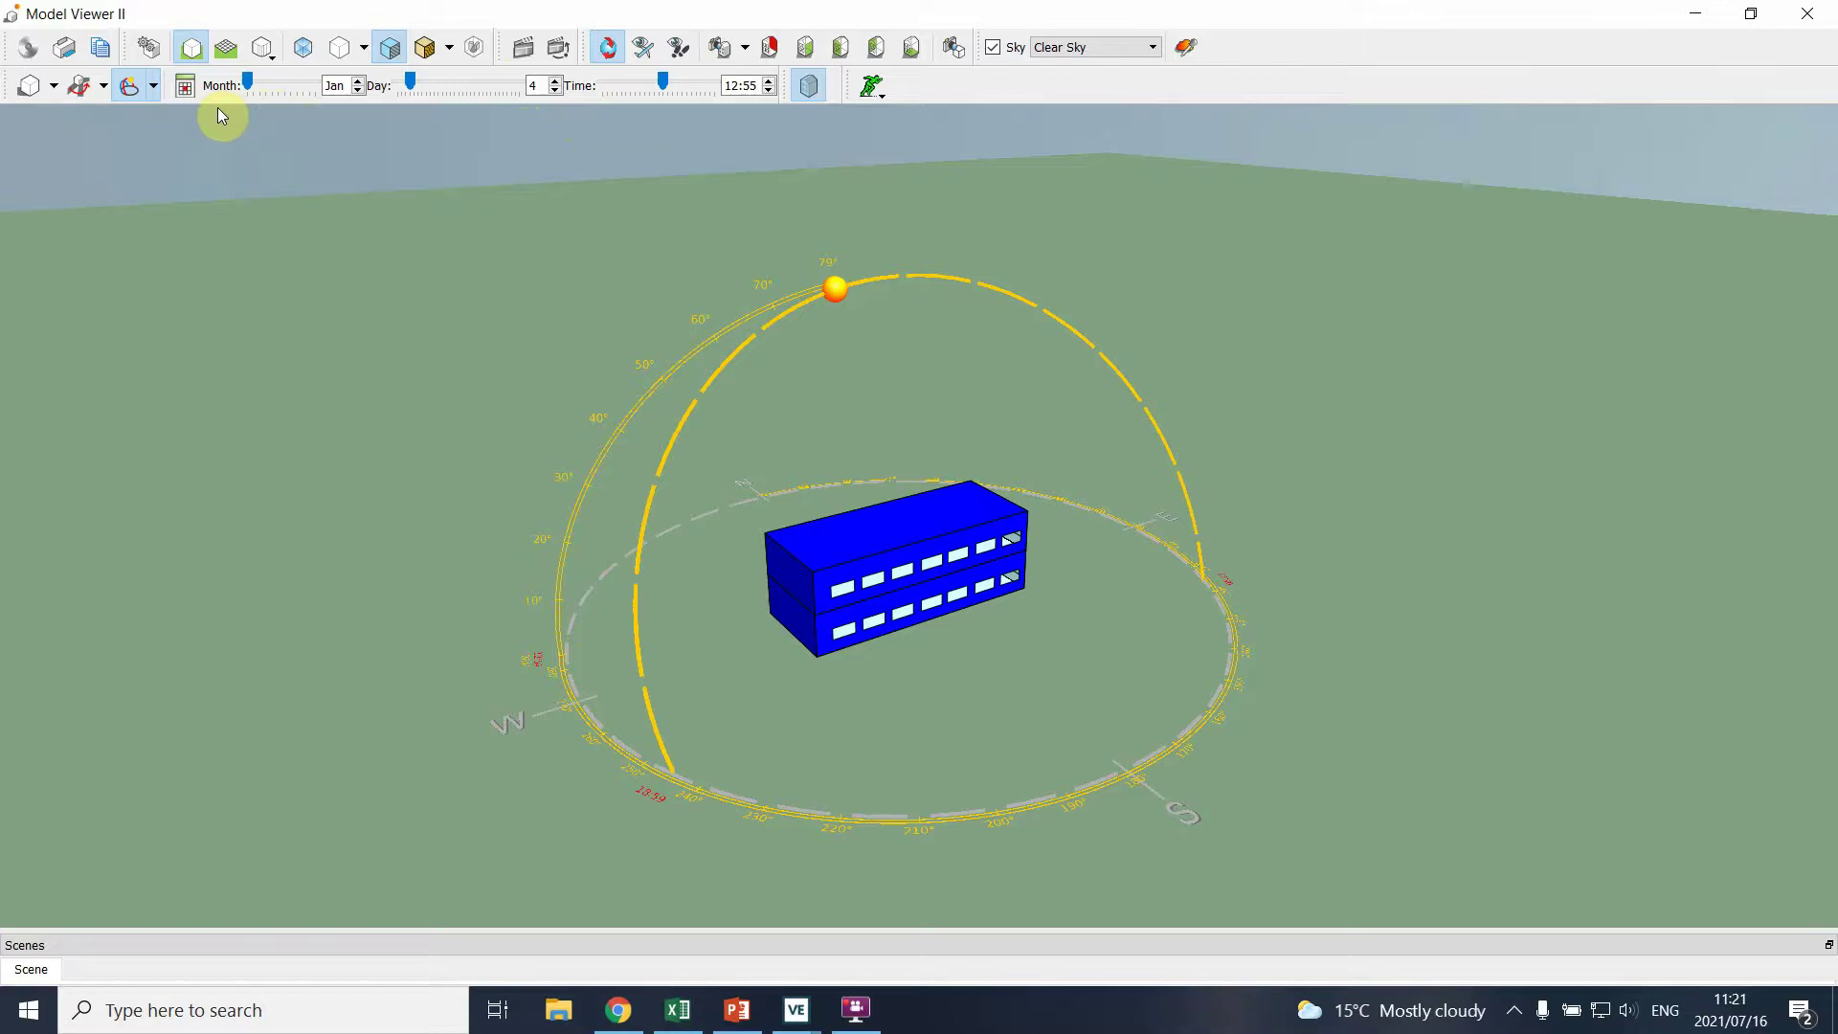
Step: Choose which sun-path arcs to display and orbit slightly around the building
click(155, 87)
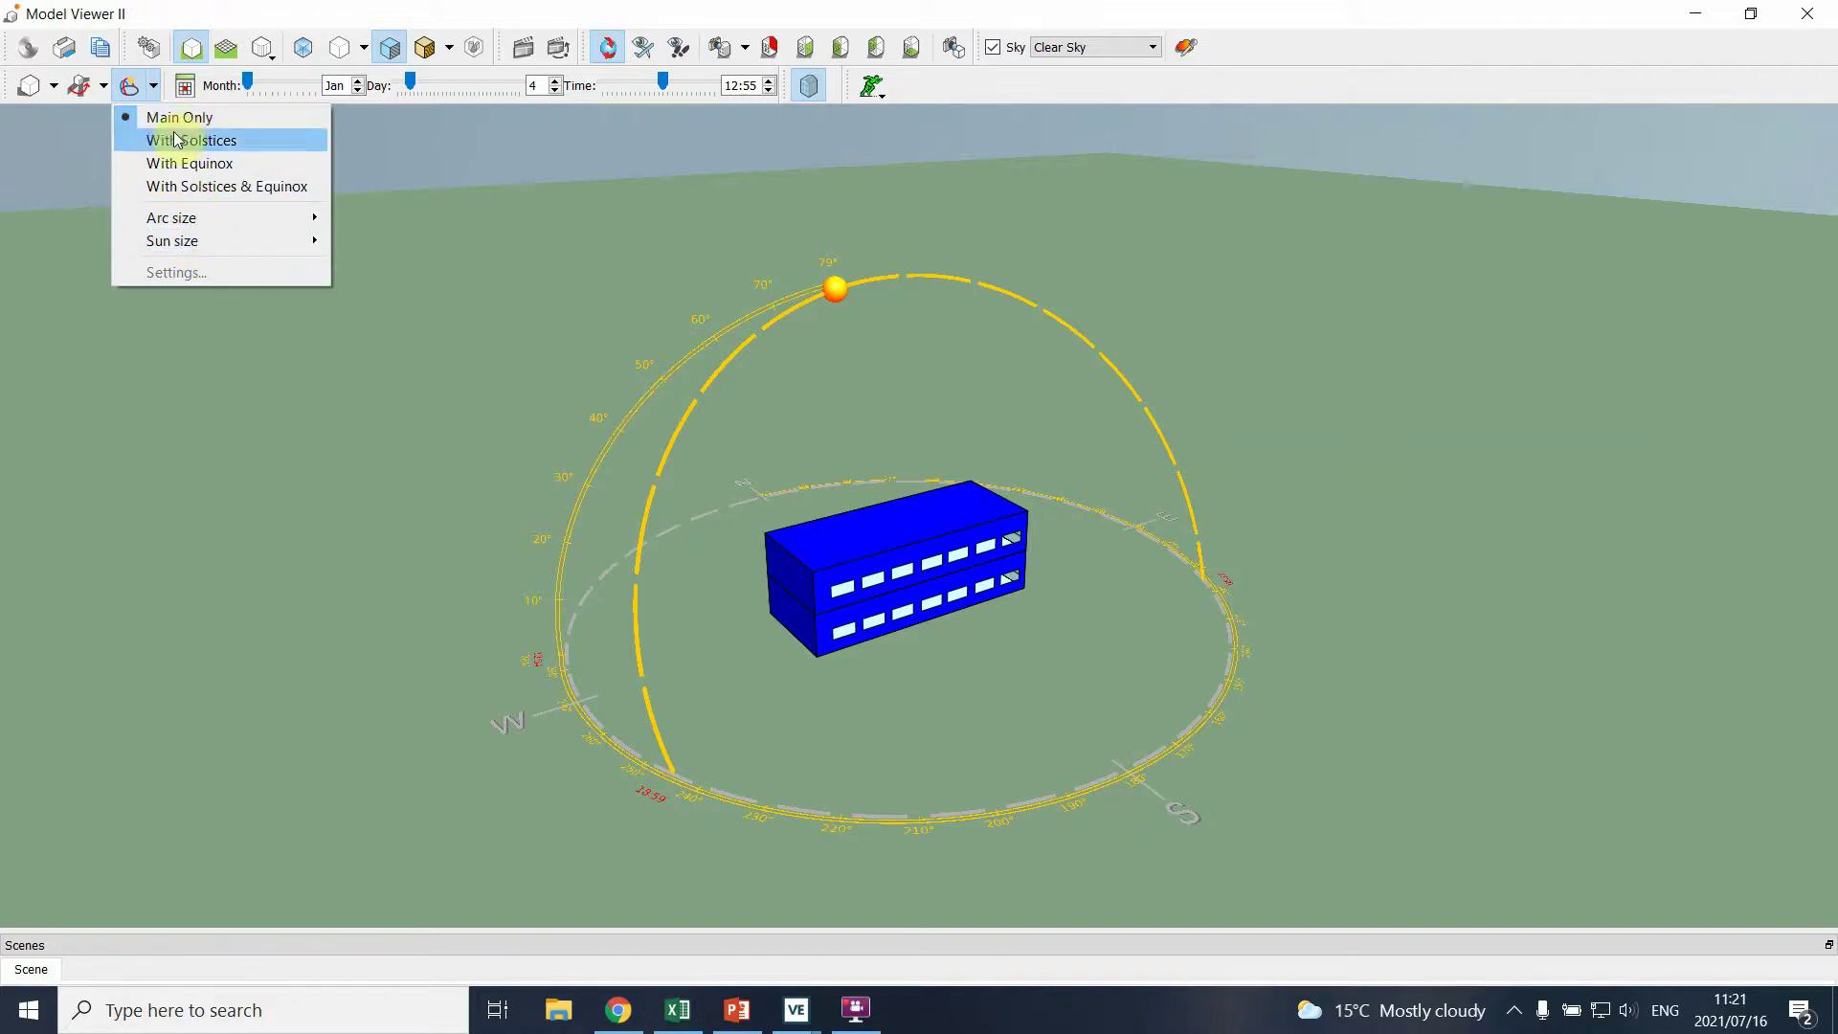
click(603, 470)
drag(603, 469, 832, 750)
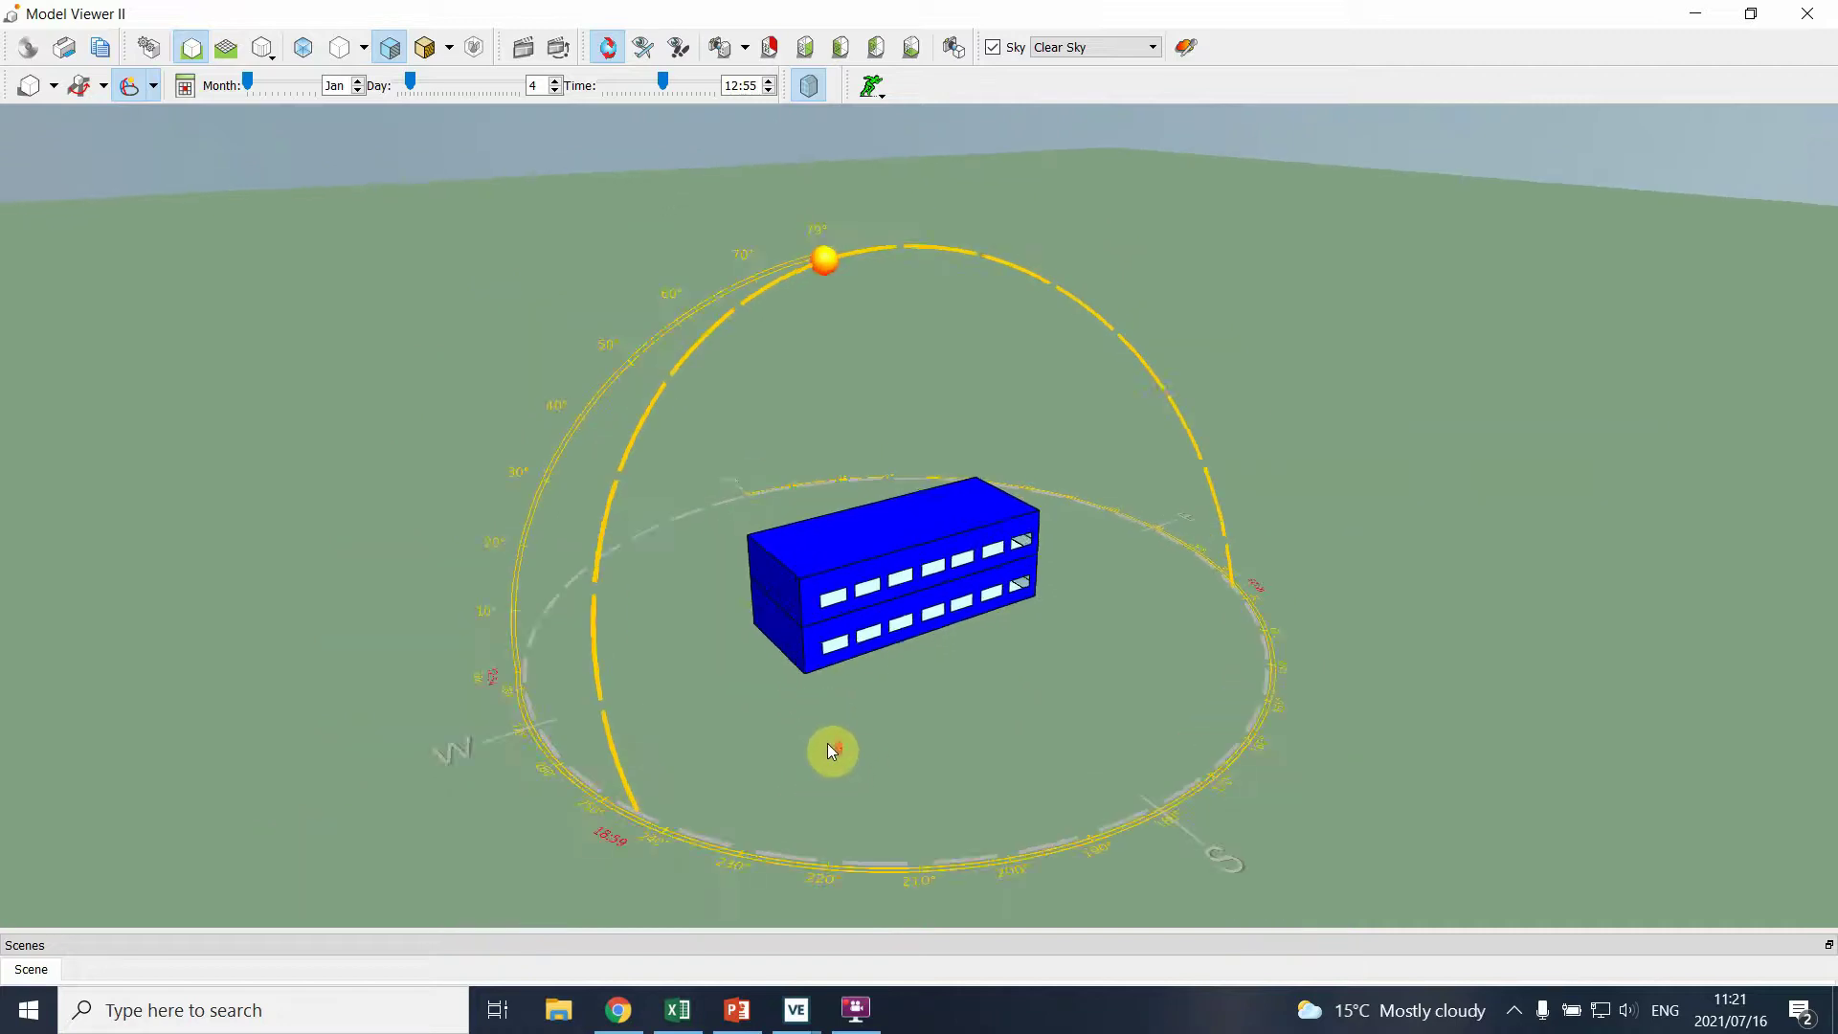
Step: Turn on cast shadows so the building throws a shadow on the ground
scroll(827, 743, up, 3)
scroll(247, 251, down, 3)
click(26, 84)
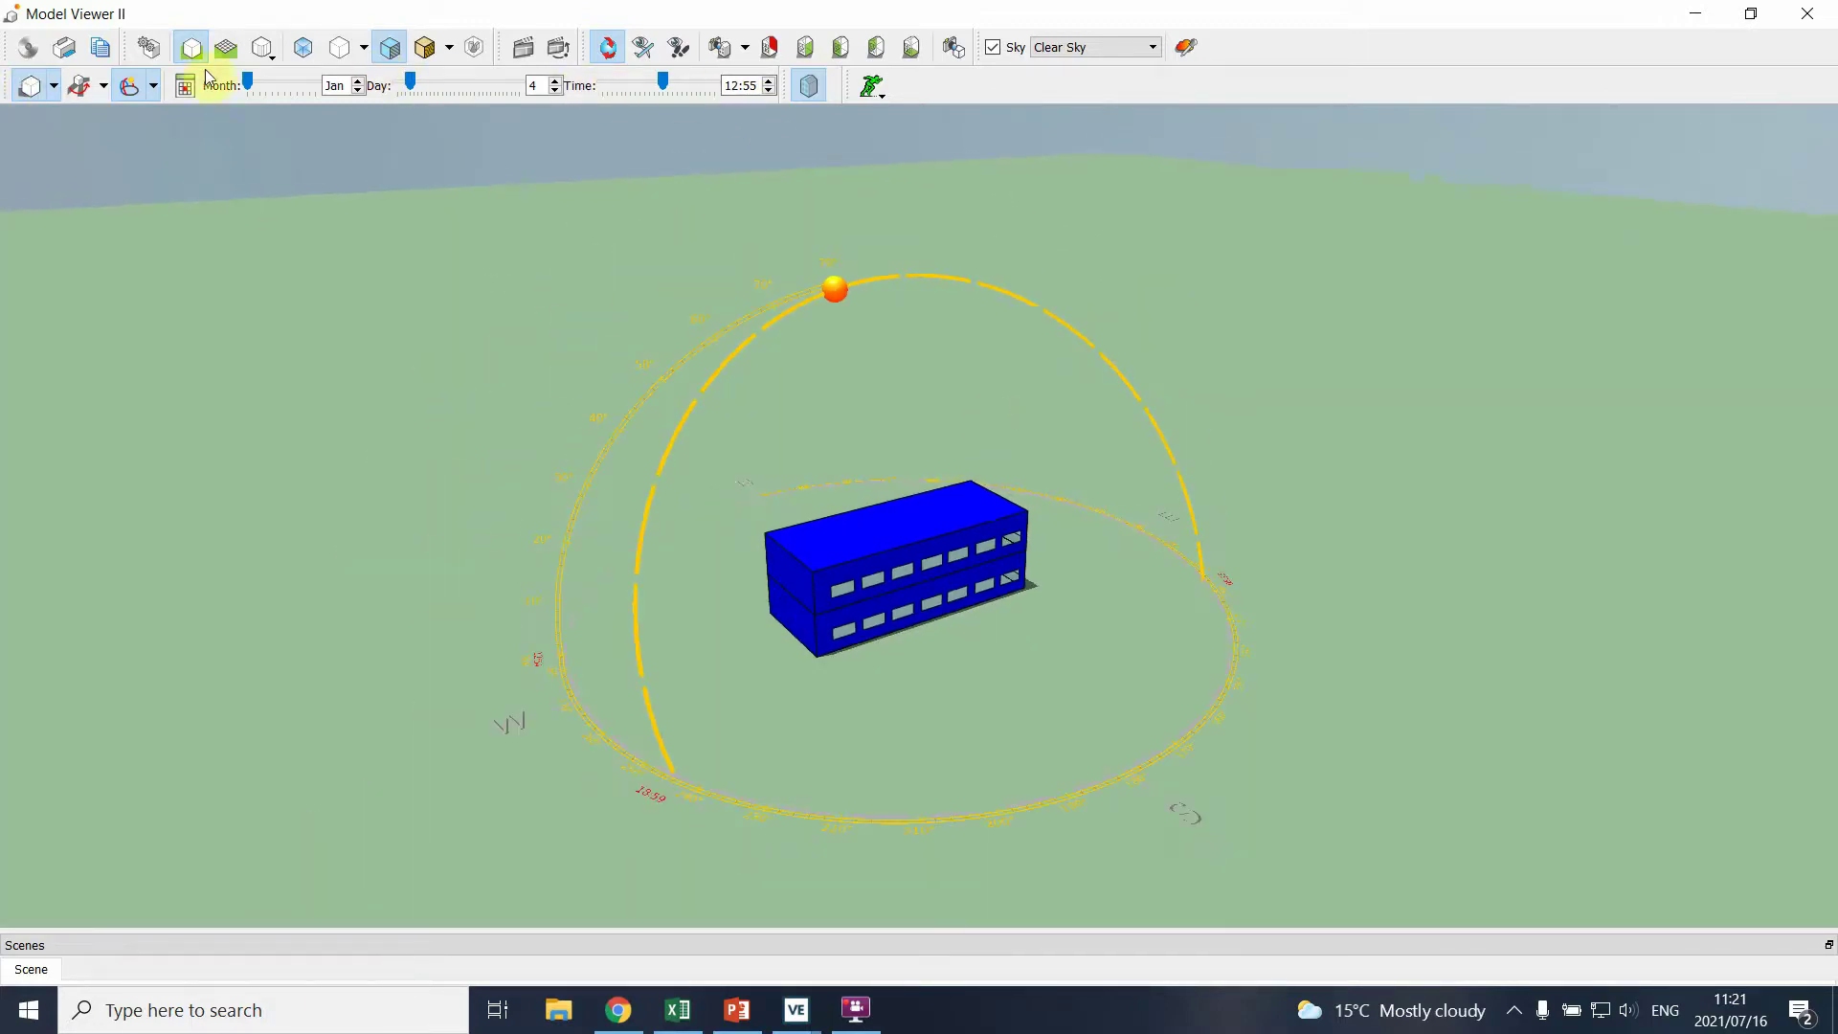
Step: Move the Month slider to May, the Day slider to 16 and the Time slider to 08:49
drag(247, 83, 273, 88)
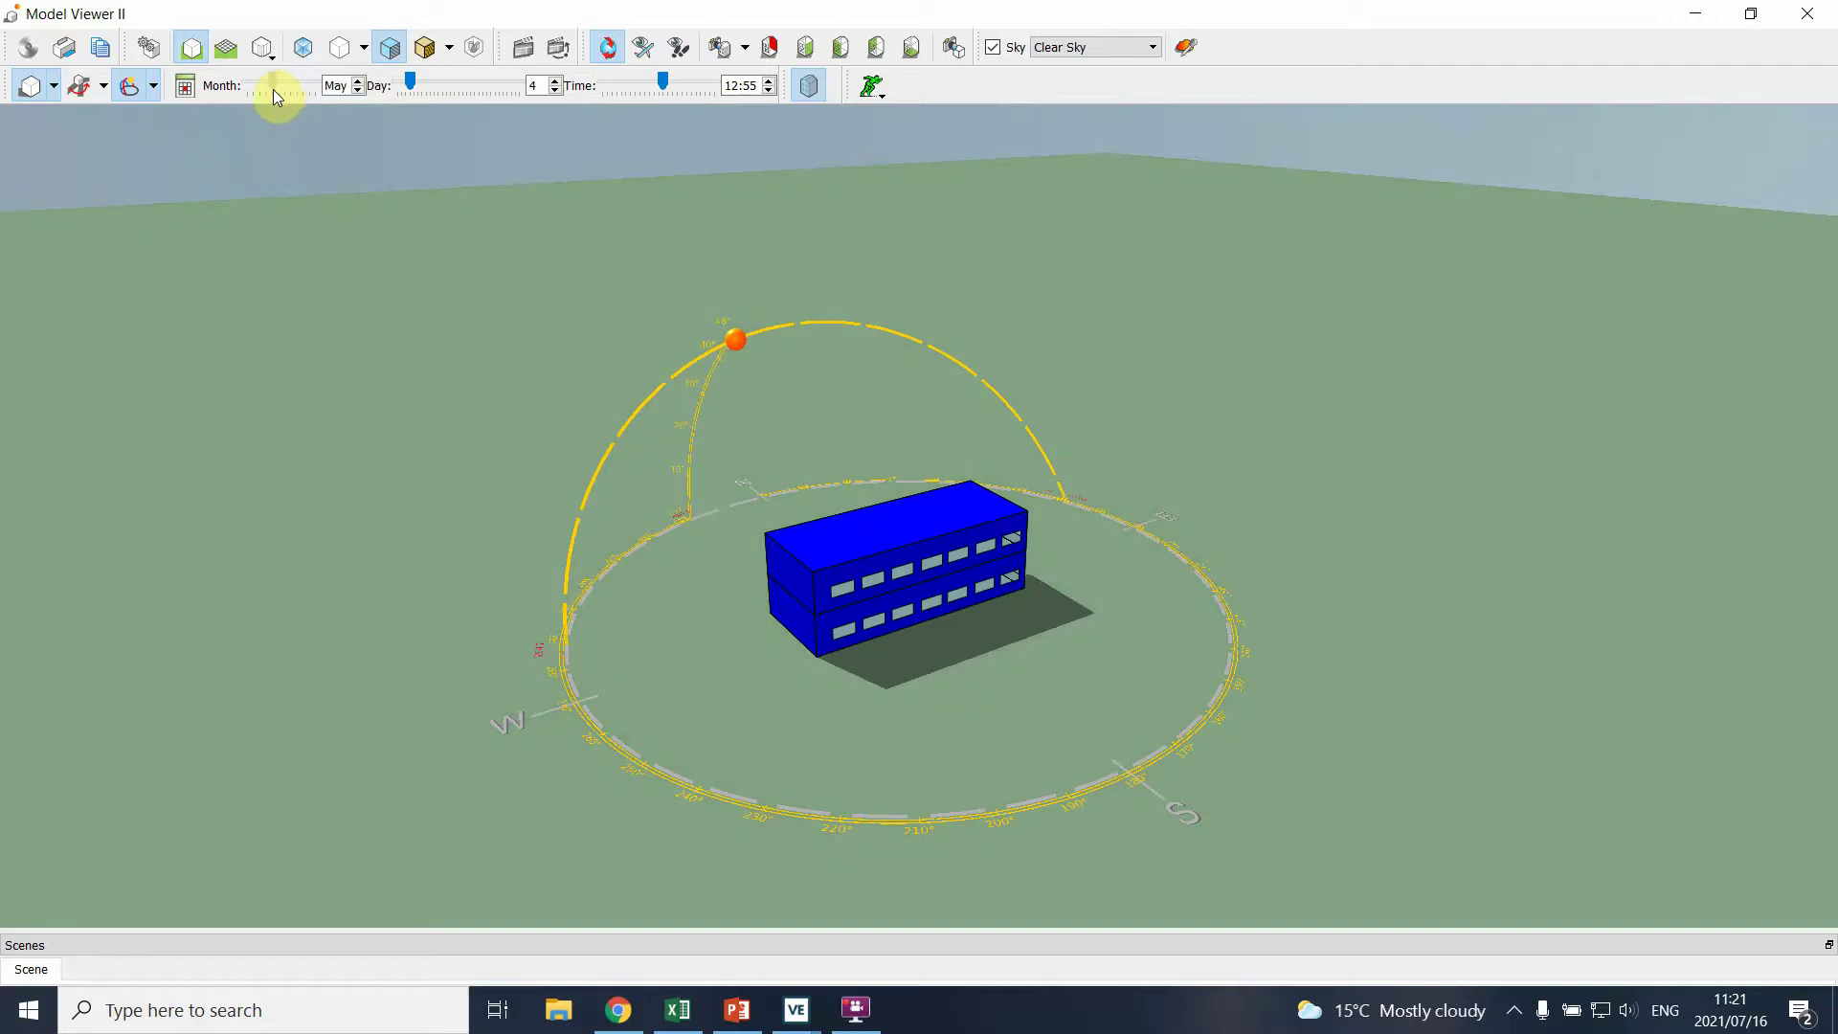
drag(410, 84, 458, 87)
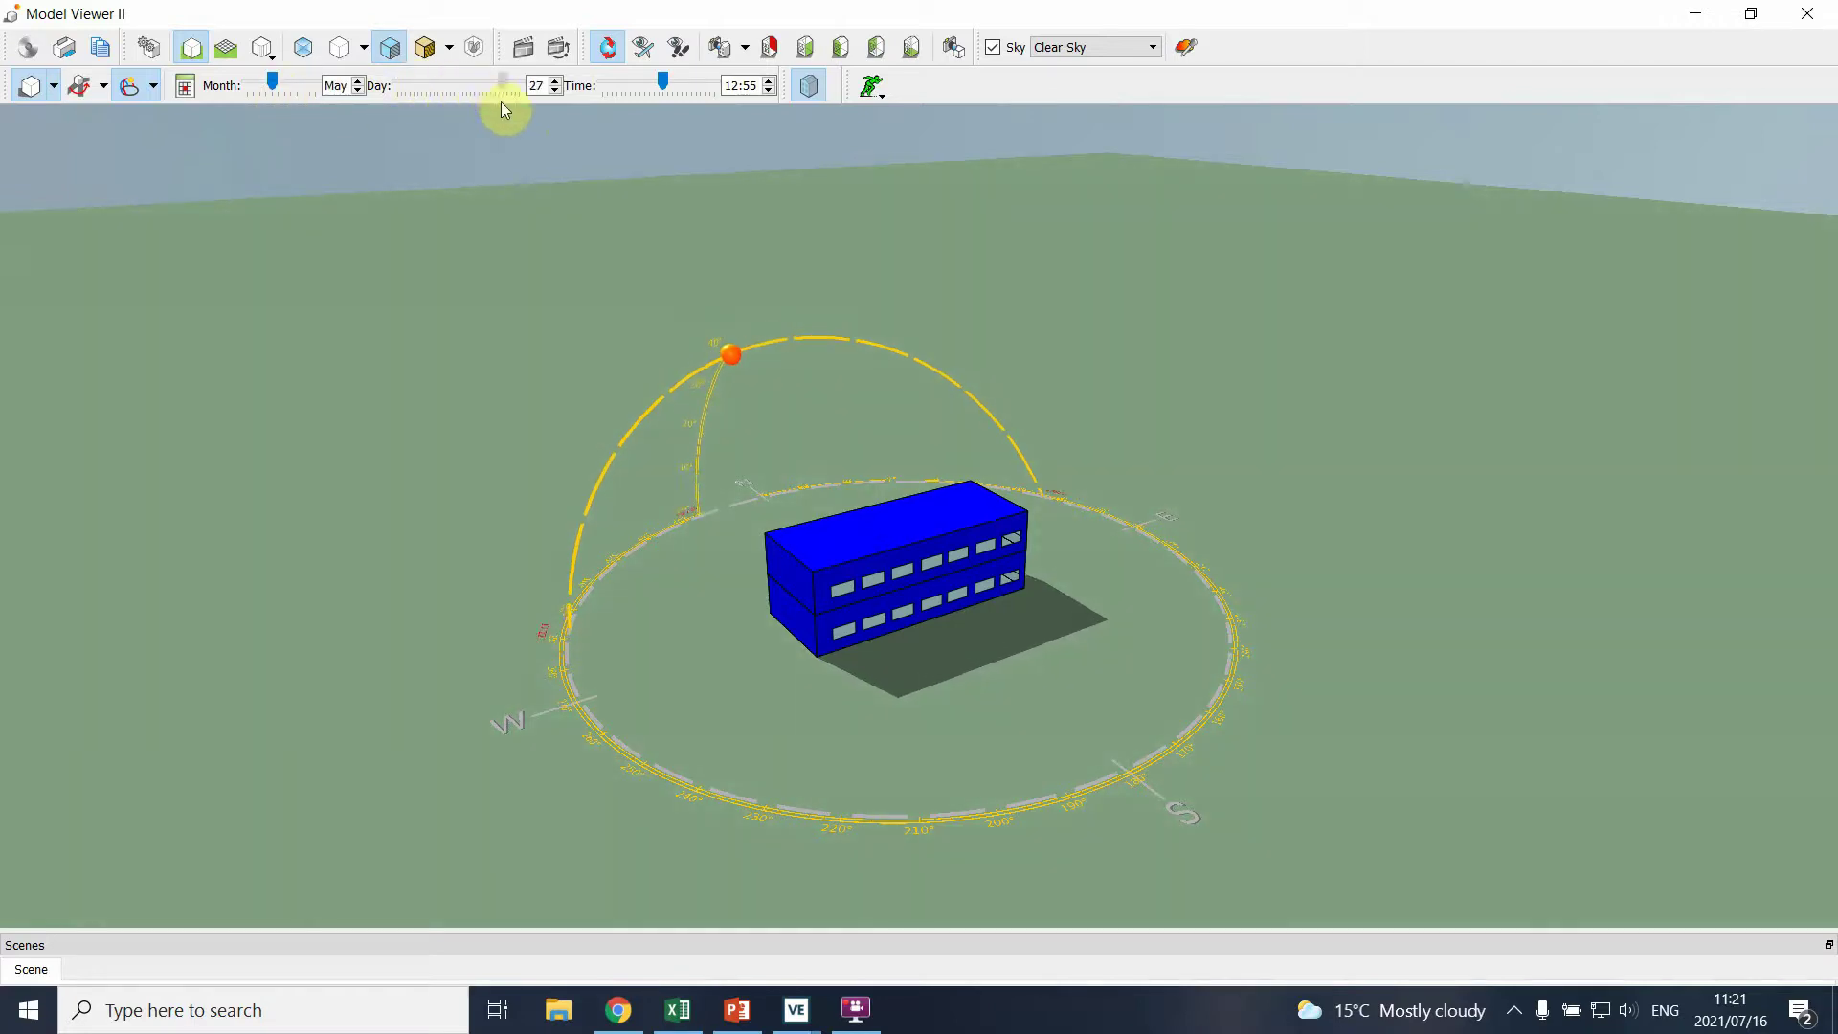
mouse_move(663, 84)
mouse_down()
mouse_move(607, 84)
mouse_move(674, 88)
mouse_move(646, 87)
mouse_up()
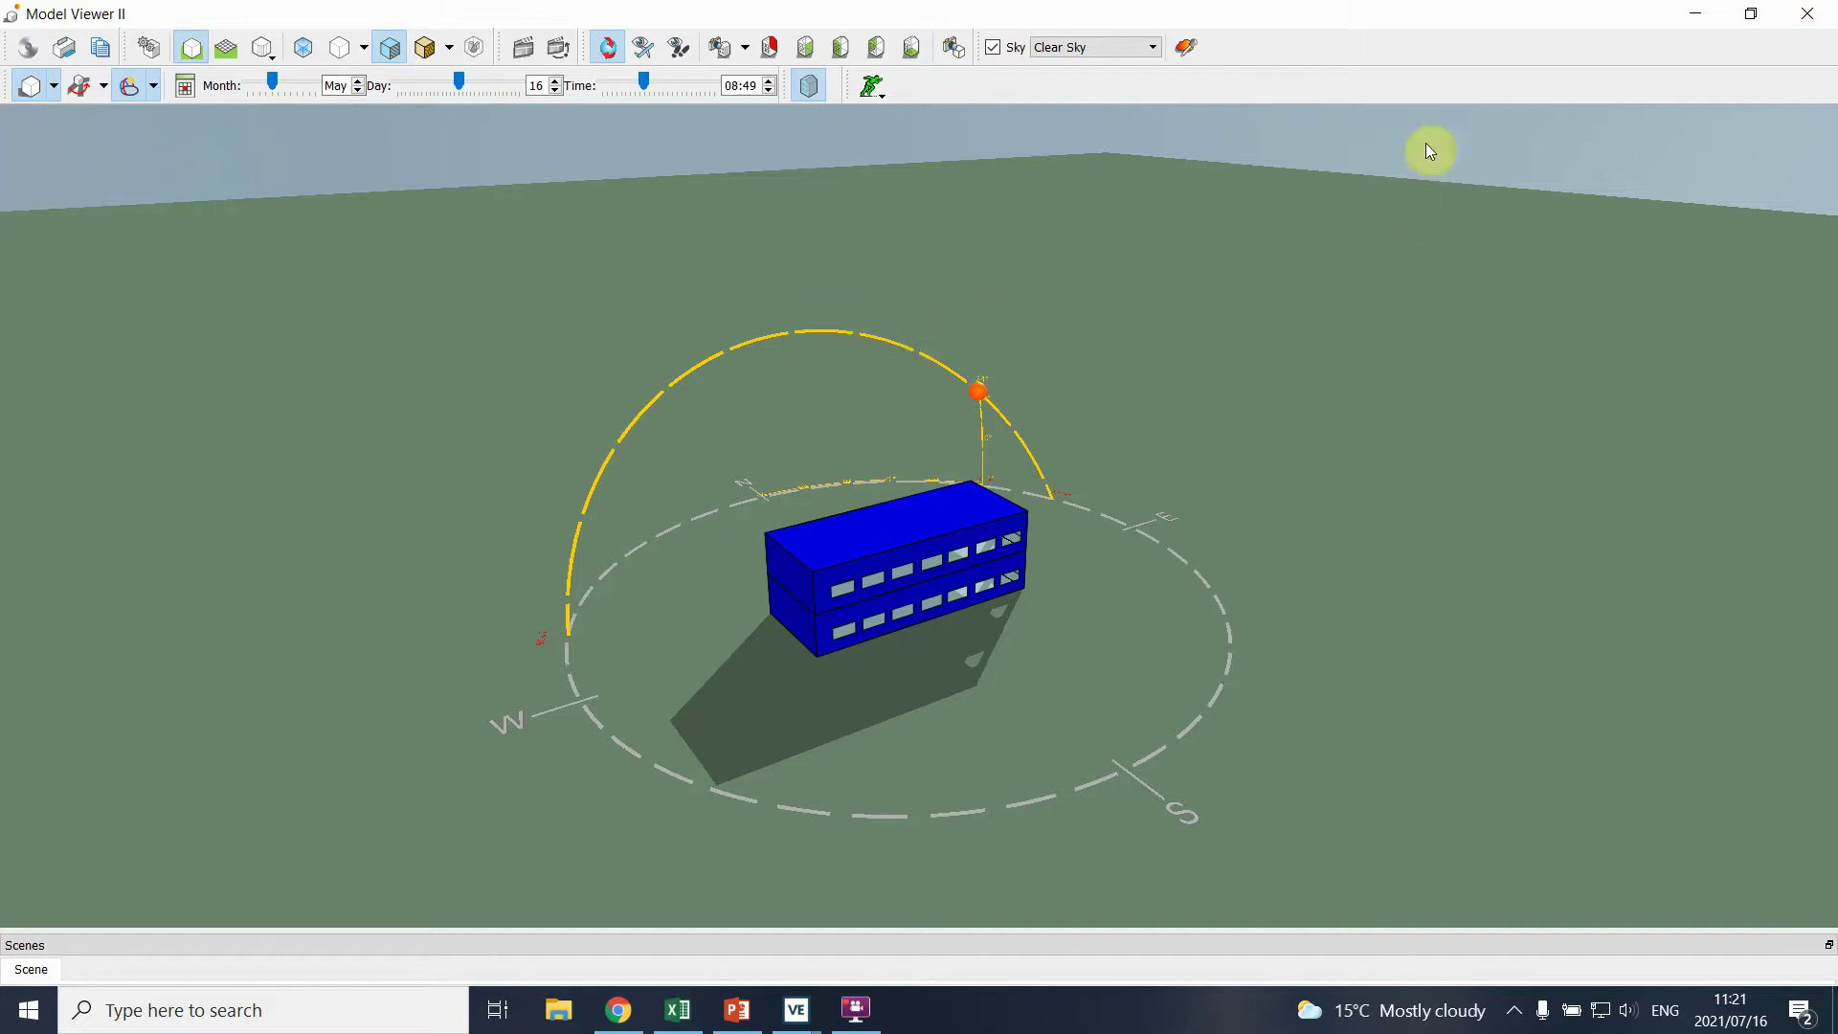
Step: Close Model Viewer II, zoom the axonometric wireframe, then select and deselect the upper floor
click(1807, 13)
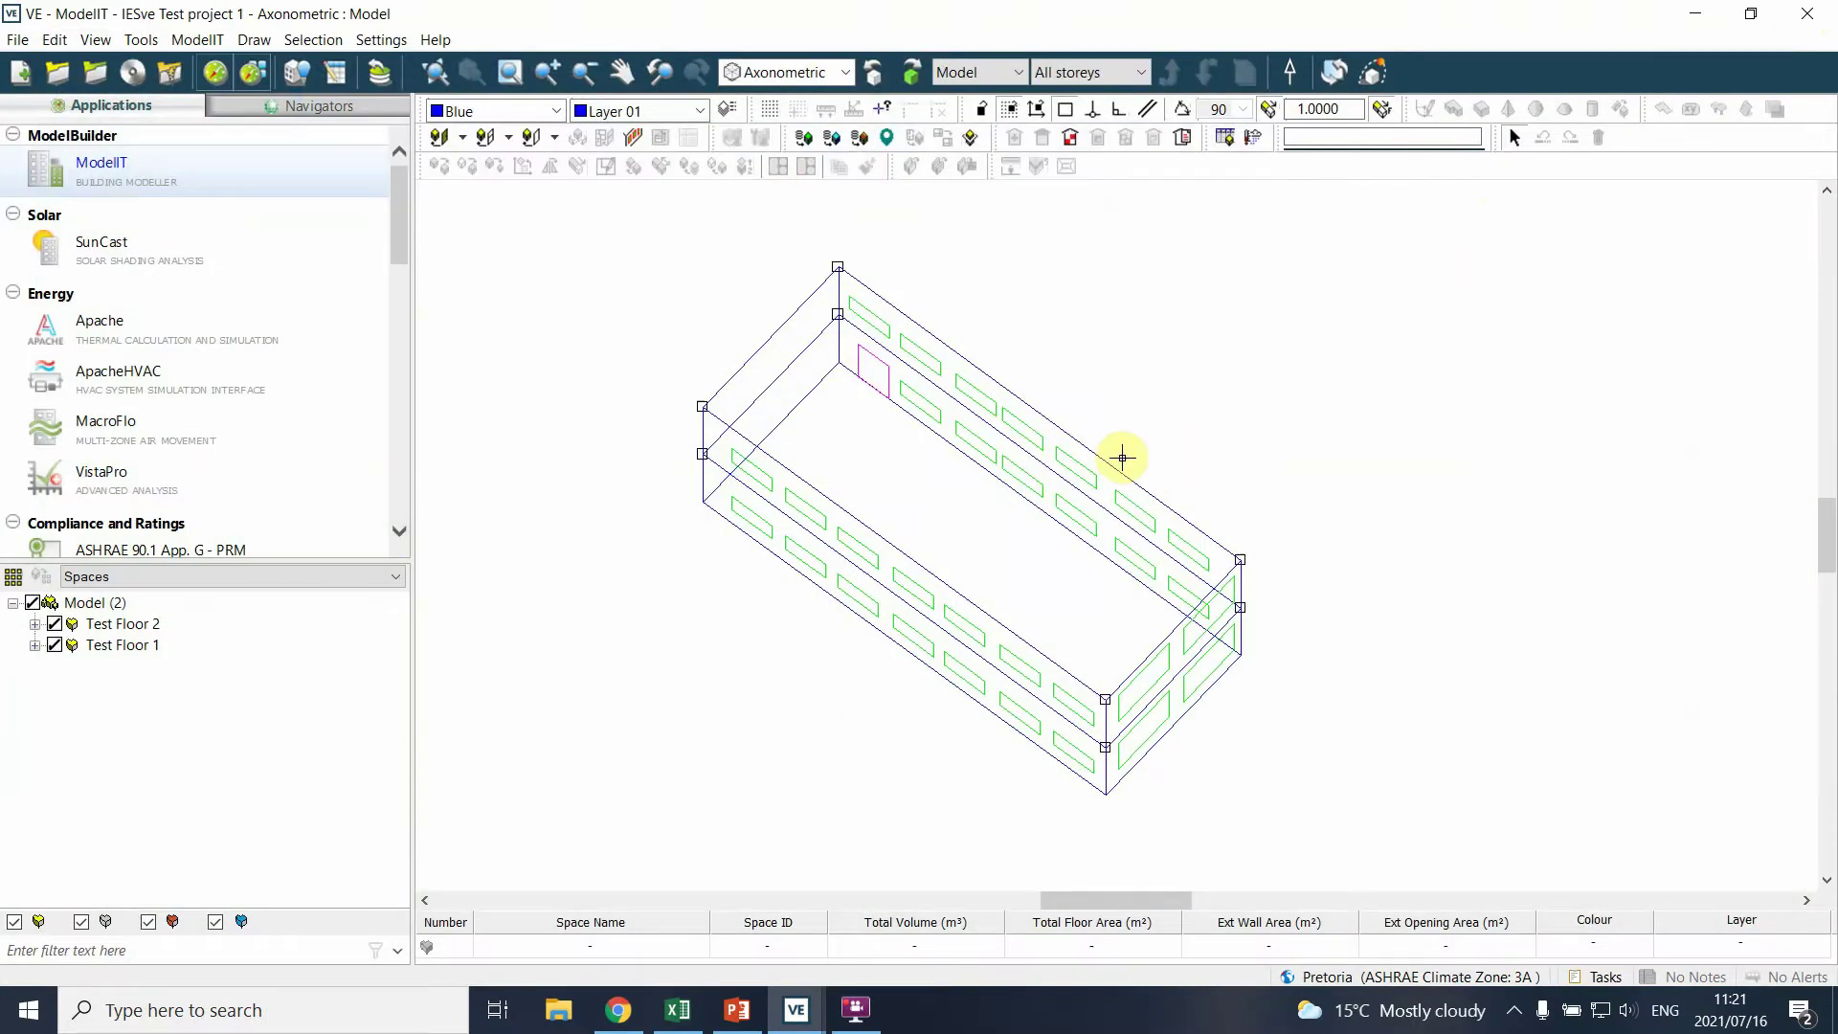
scroll(1490, 361, up, 4)
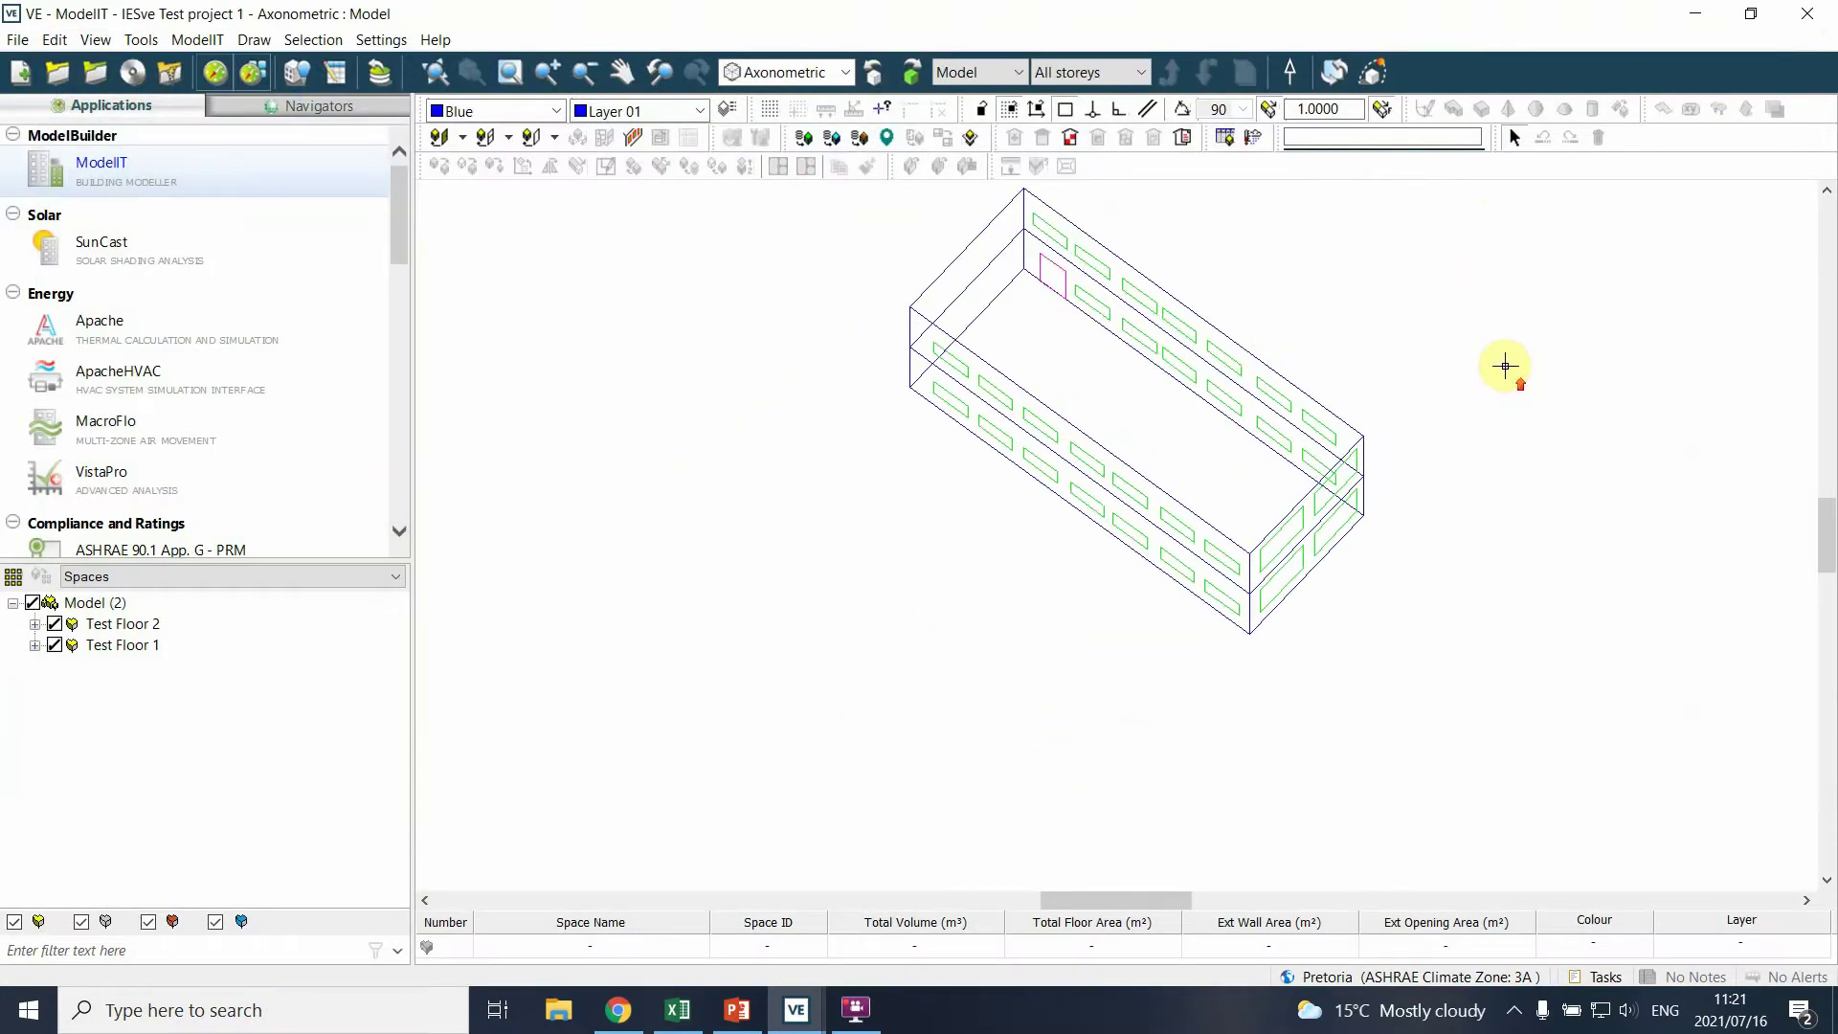
scroll(1352, 360, down, 1)
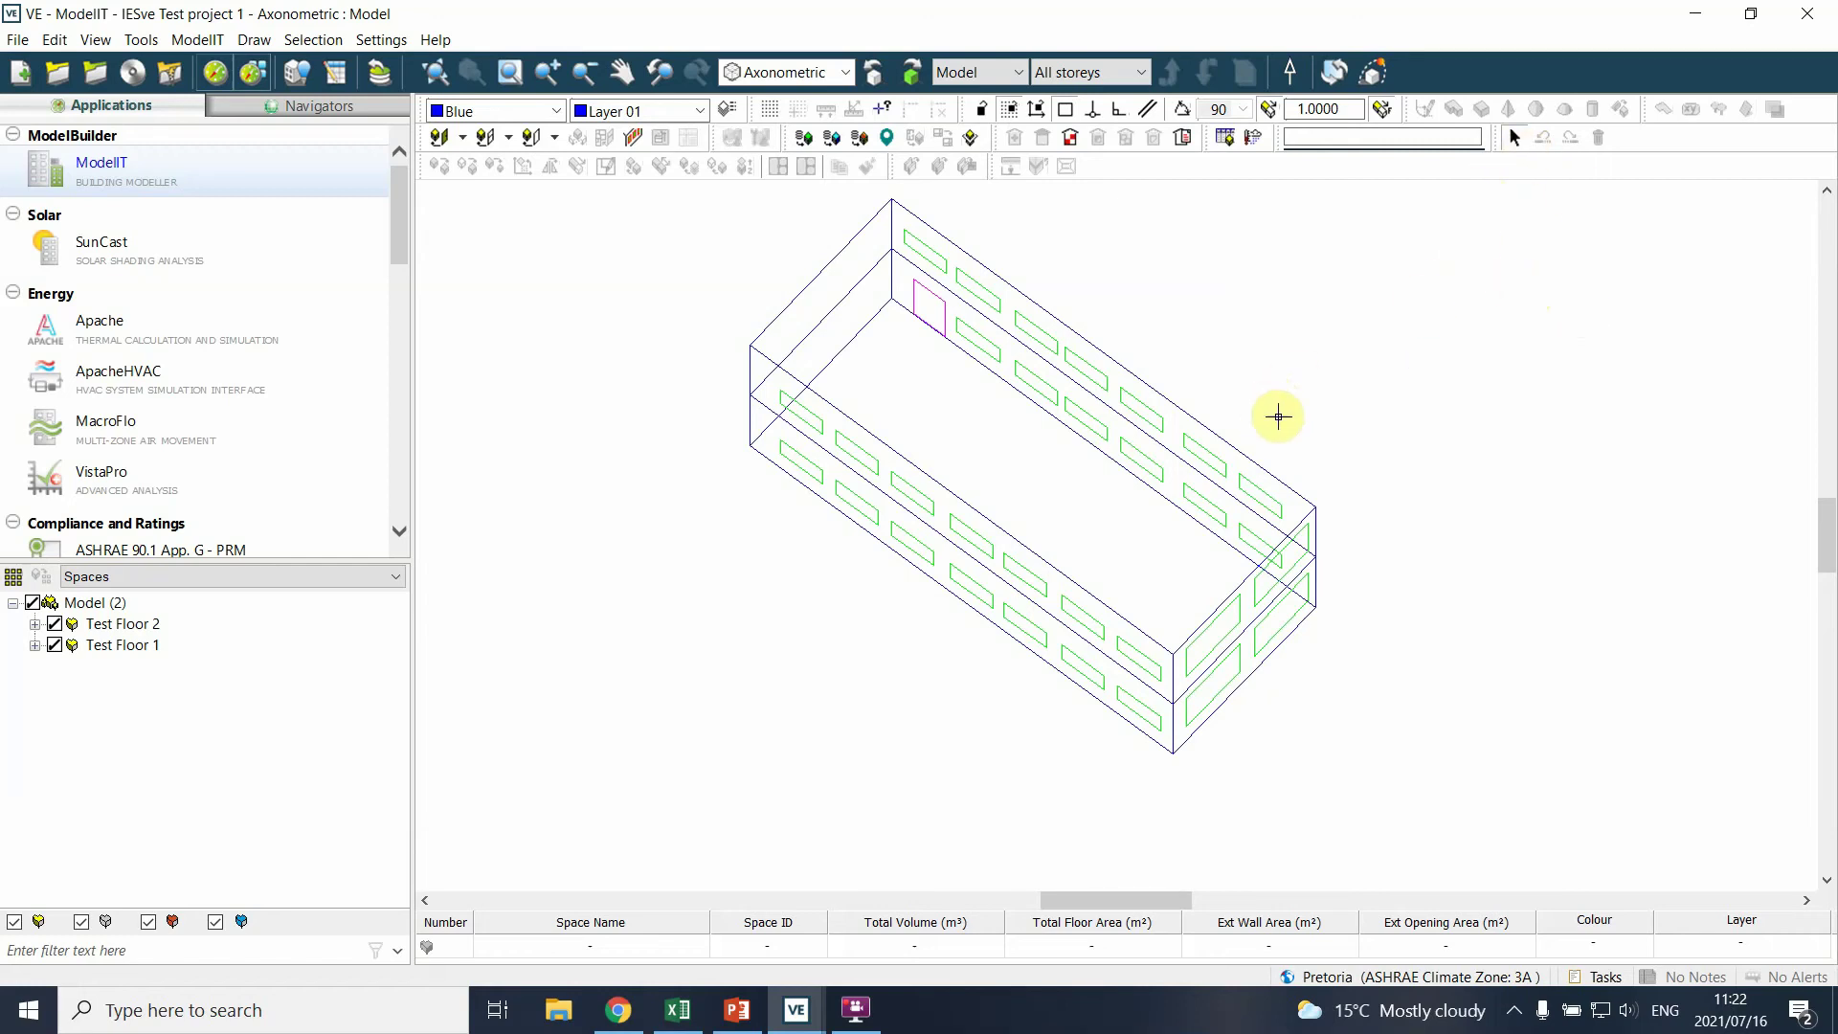
click(1076, 480)
key(Escape)
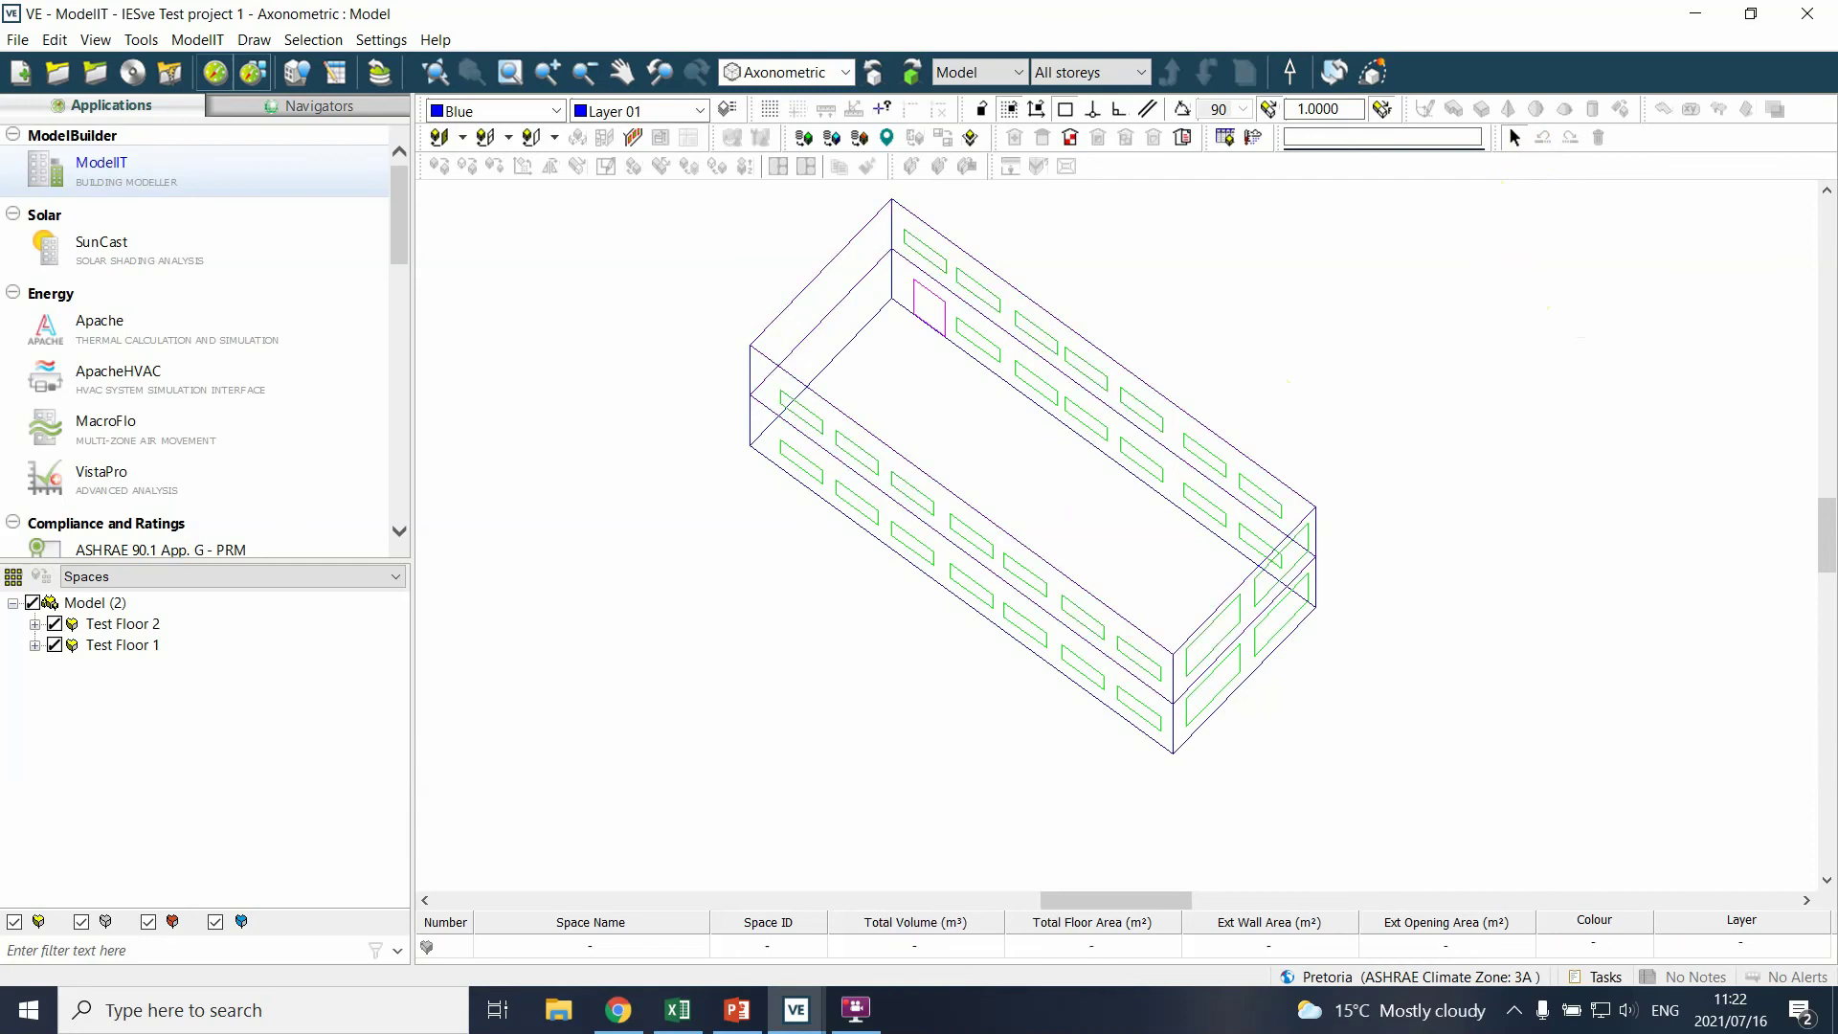